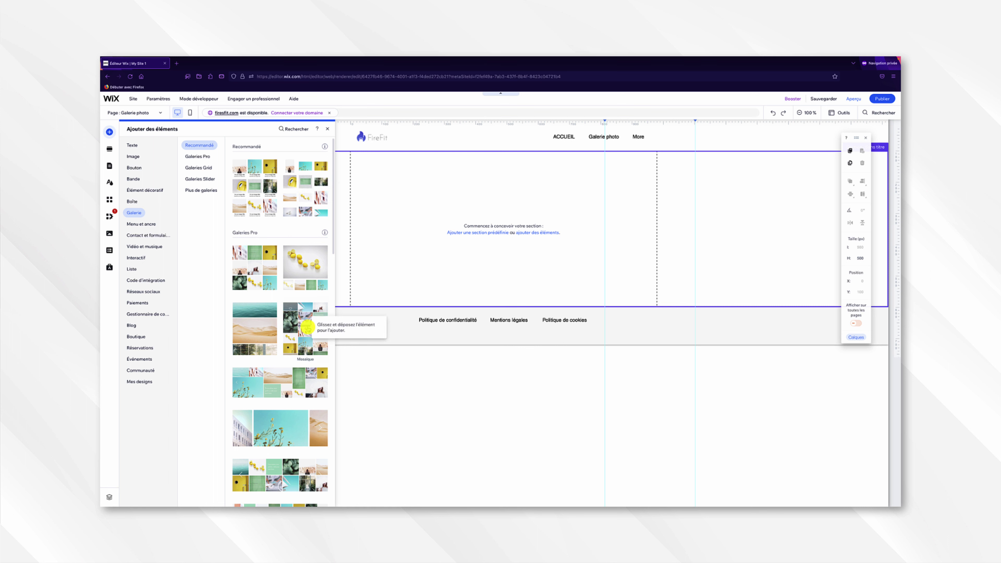
Add the first square-grid gallery from the Galeries Pro collection to the empty Galerie photo page section.
scroll(307, 328, "down", 3)
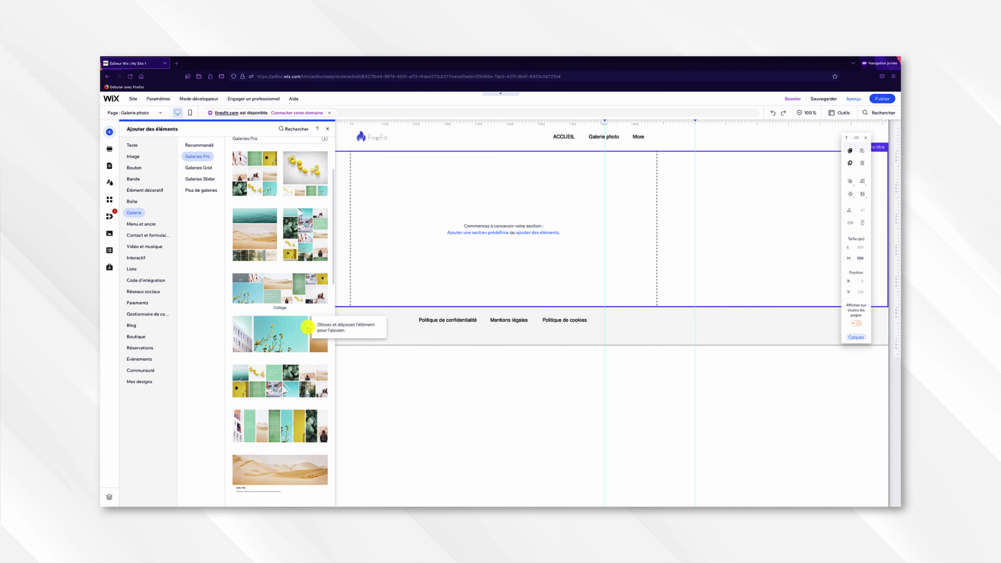
scroll(308, 328, "up", 2)
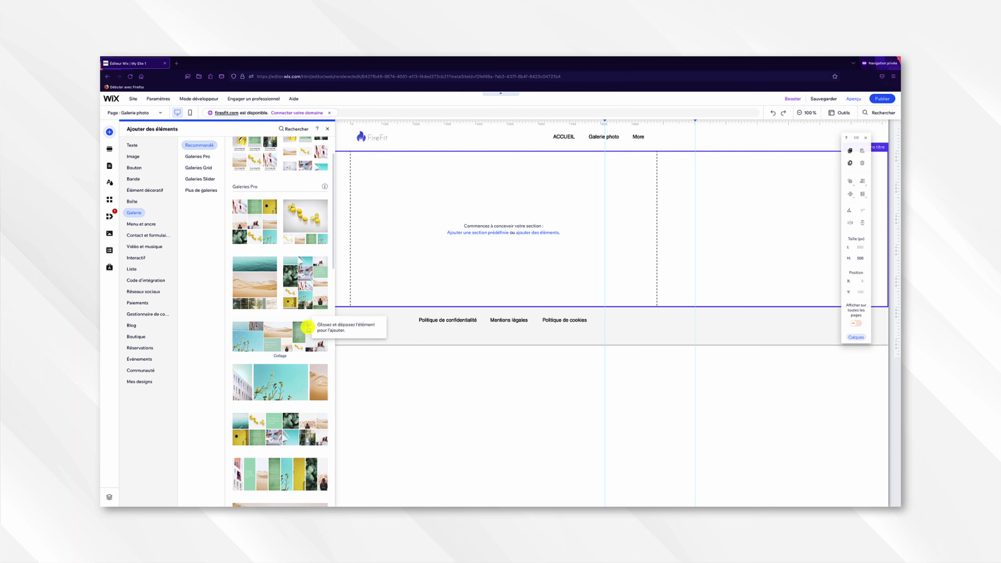
scroll(307, 327, "up", 2)
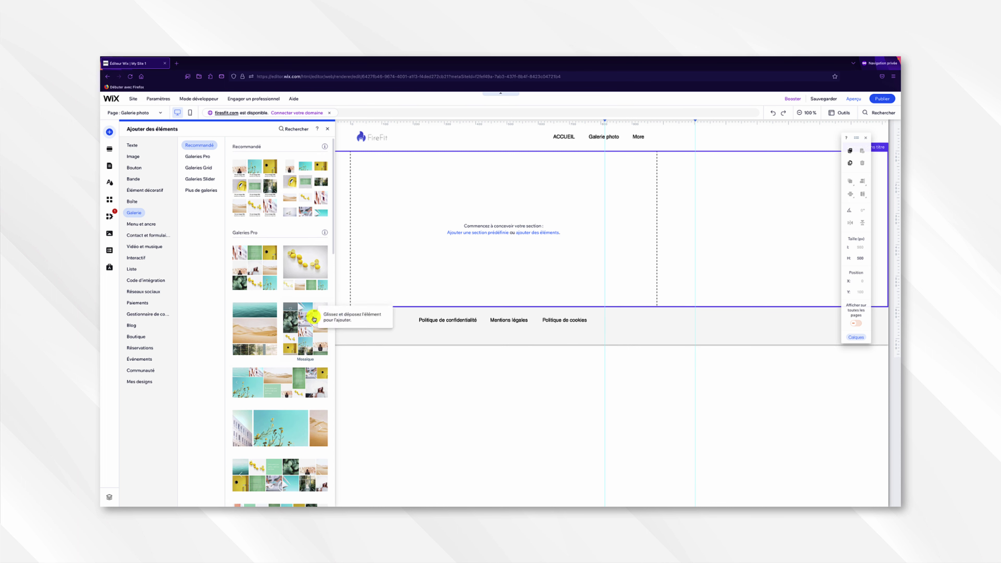
left_click(256, 269)
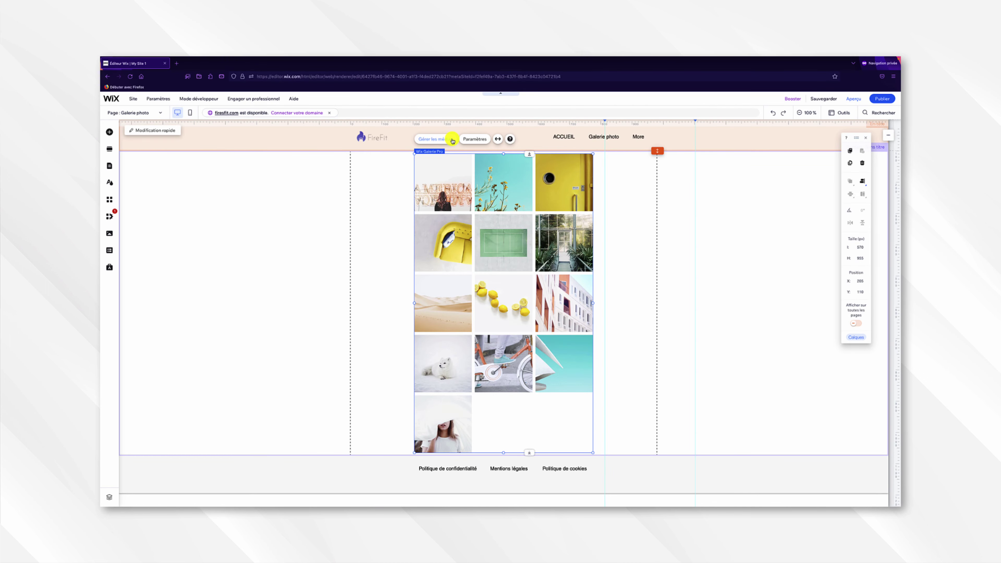
Open the new gallery's media organiser and delete all of its sample images.
left_click(449, 139)
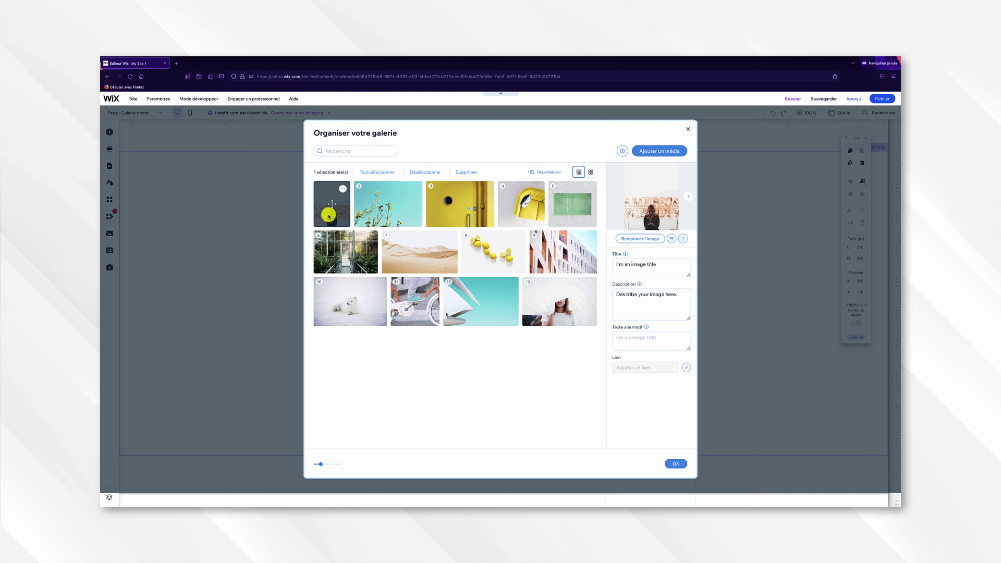
left_click(545, 311, "shift")
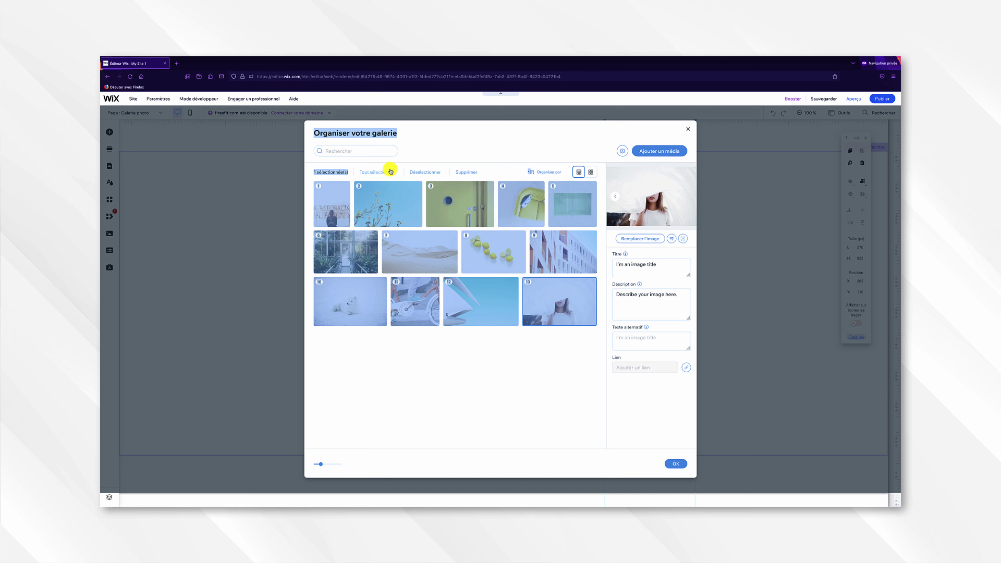
left_click(468, 173)
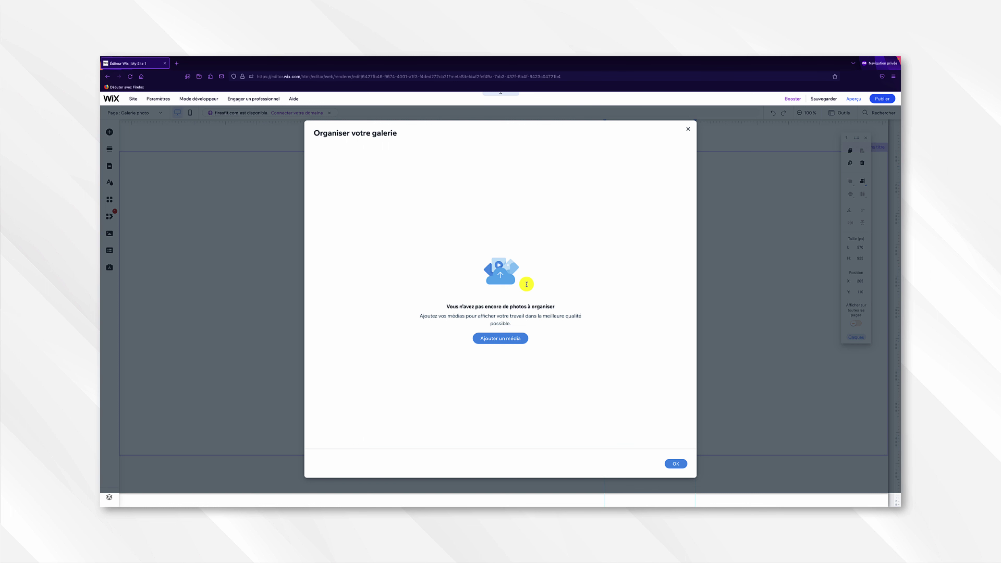
Upload chatbot.png and Free-iMac-Mockup.png from the Bureau folder and add both images to the gallery.
left_click(516, 342)
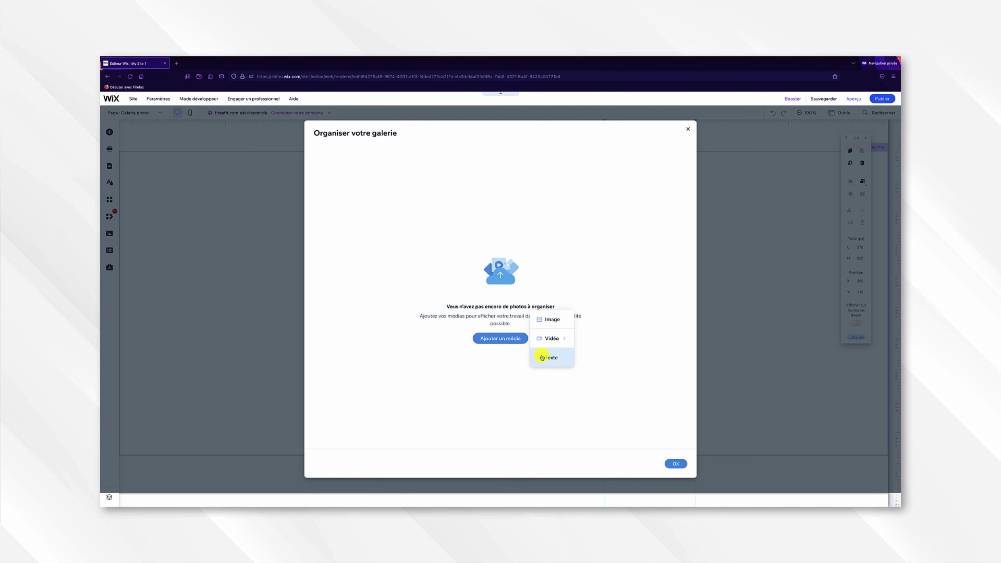
left_click(553, 319)
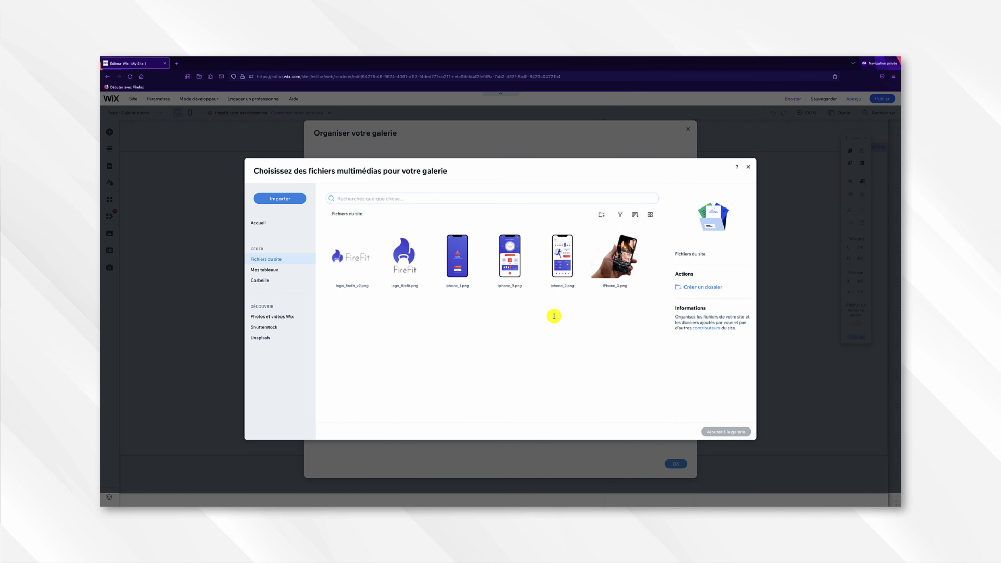
left_click(302, 198)
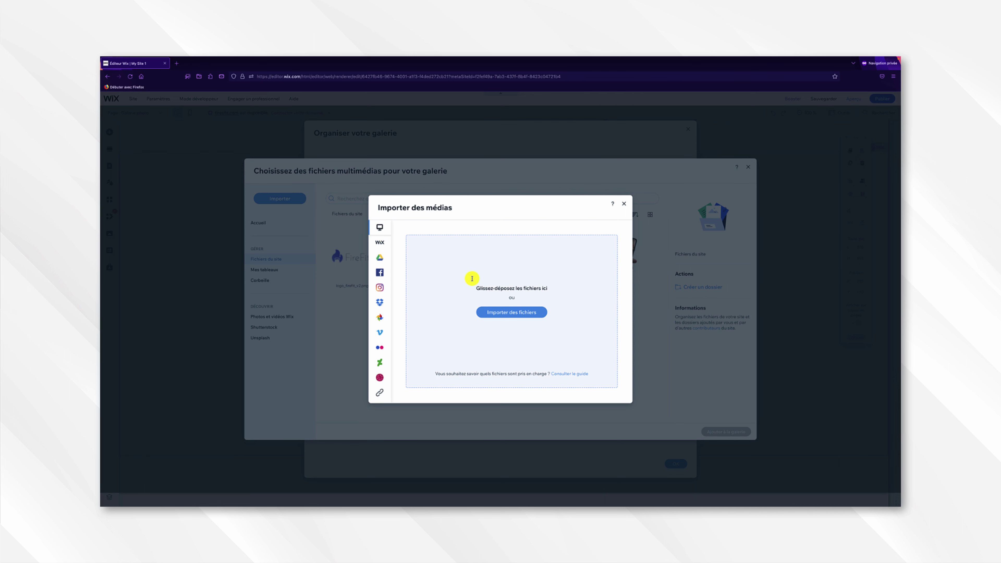
left_click(523, 314)
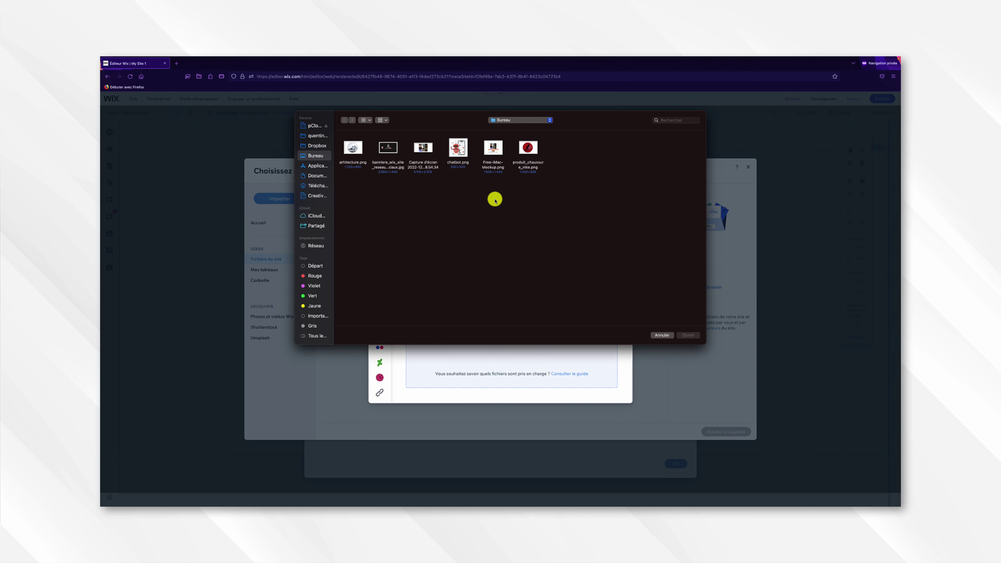
left_click(457, 149)
left_click(492, 156, "shift")
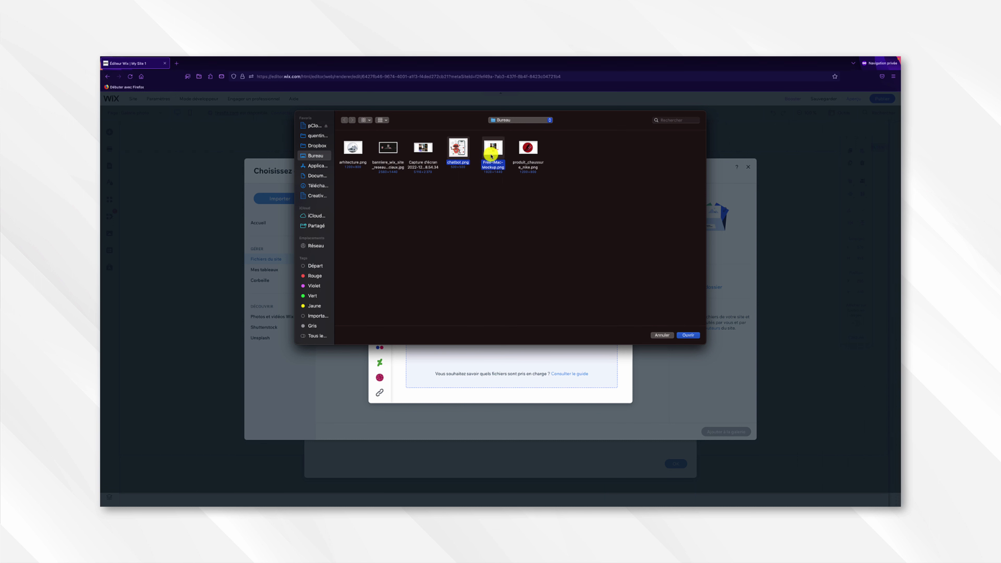
left_click(687, 335)
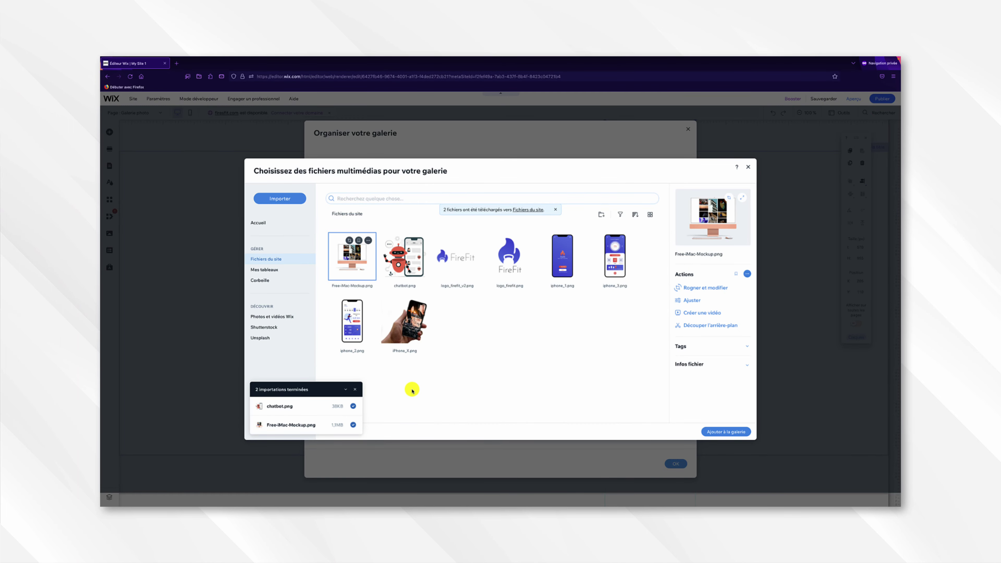
left_click(384, 253)
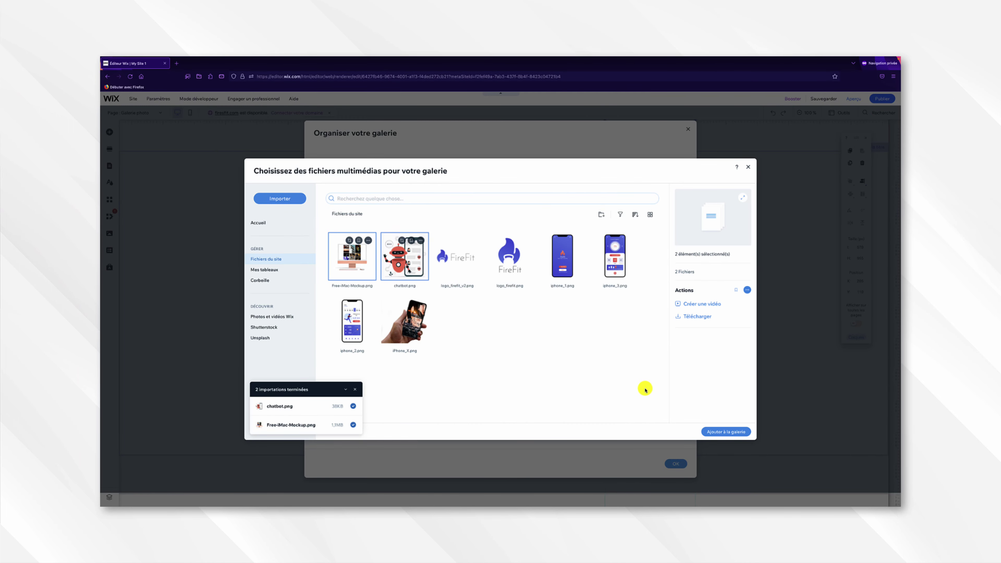
left_click(725, 432)
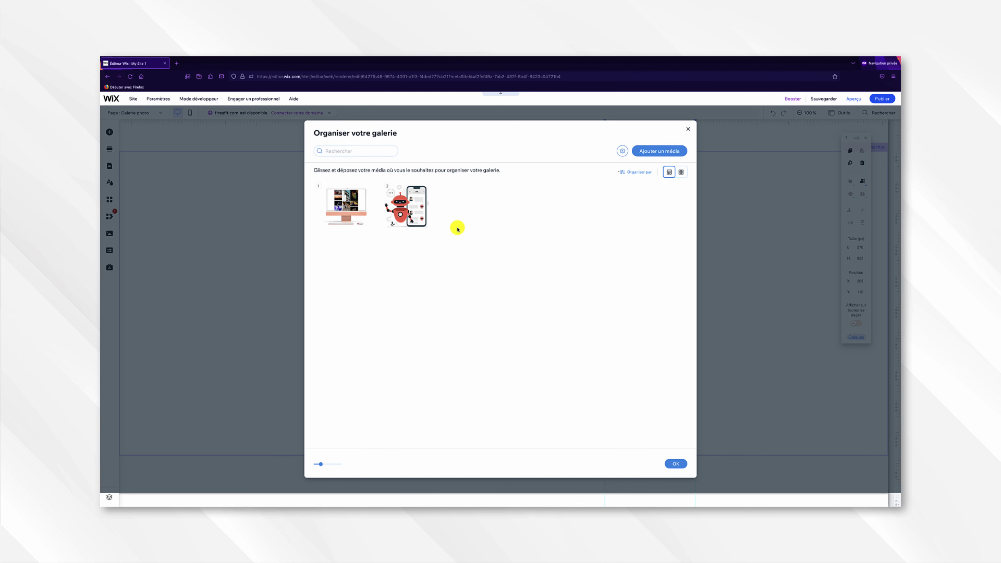
Set the chatbot image's title to "Créer un chatbot sur Wix".
left_click(421, 223)
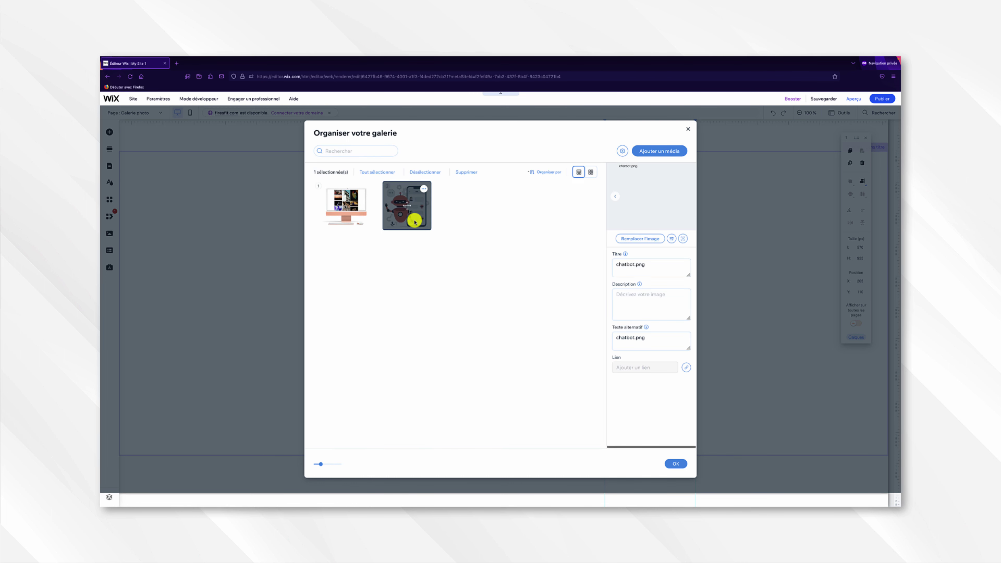
left_click(635, 267)
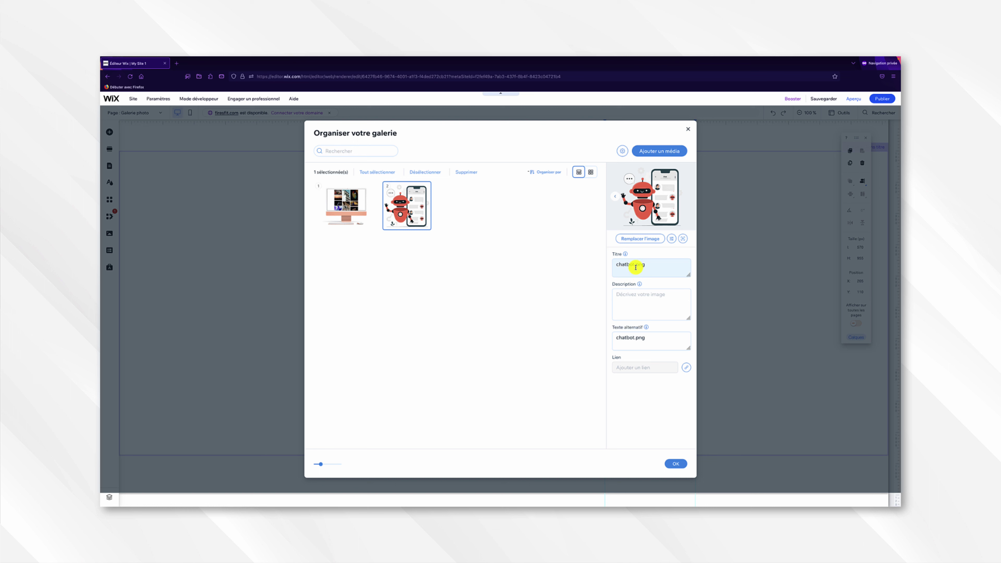
left_click(650, 265)
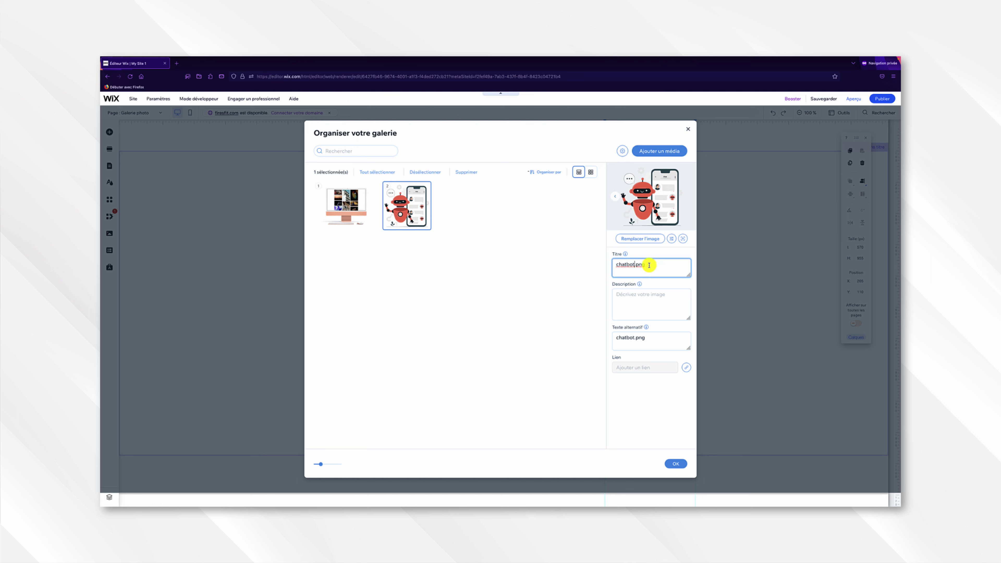
left_click_drag(649, 265, 602, 264)
type("Créer un chatbot sur Wix")
Copy the chatbot image's title, "Créer un chatbot sur Wix", into its description.
left_click(631, 301)
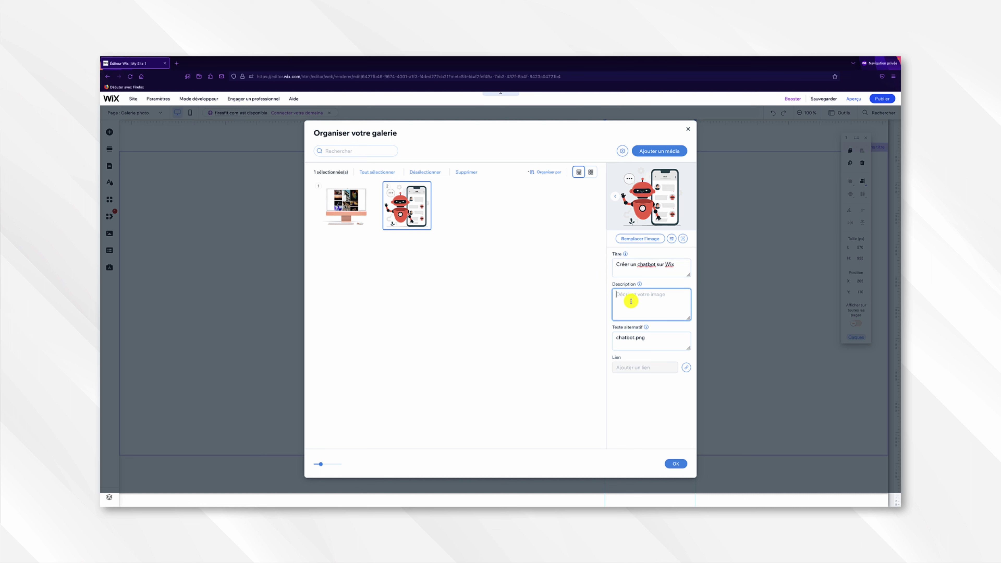
triple_click(633, 264)
key("ctrl+c")
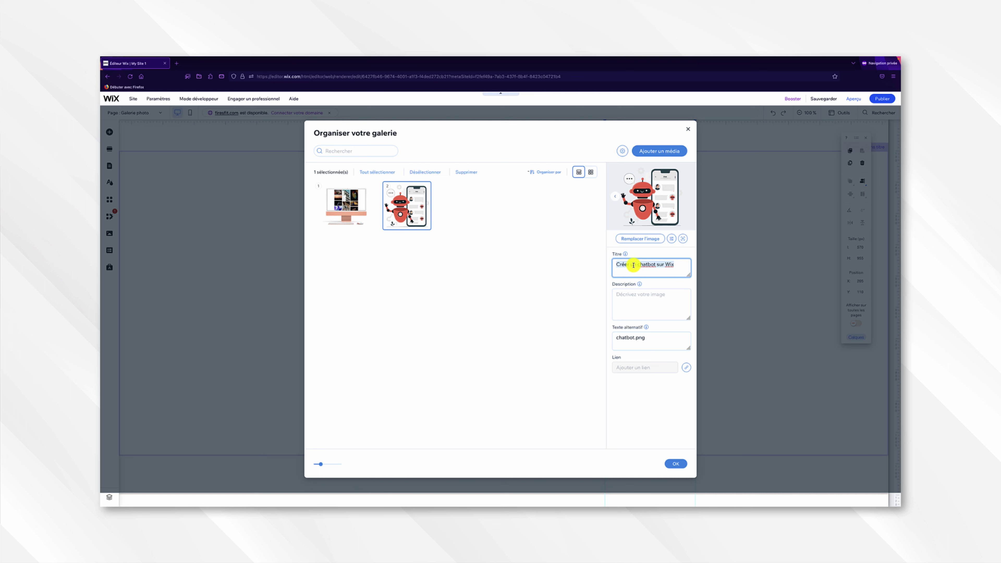
left_click(633, 294)
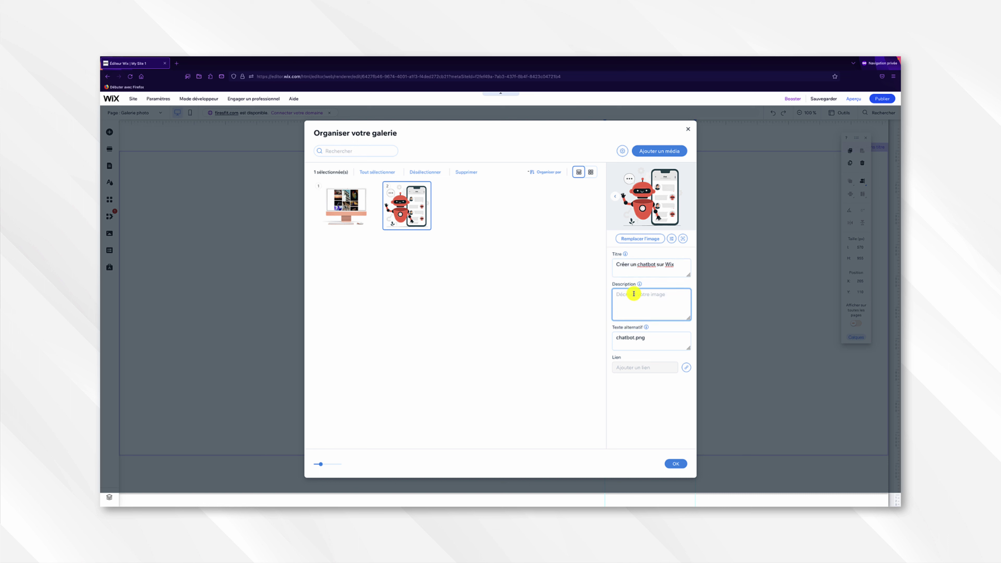
key("ctrl+v")
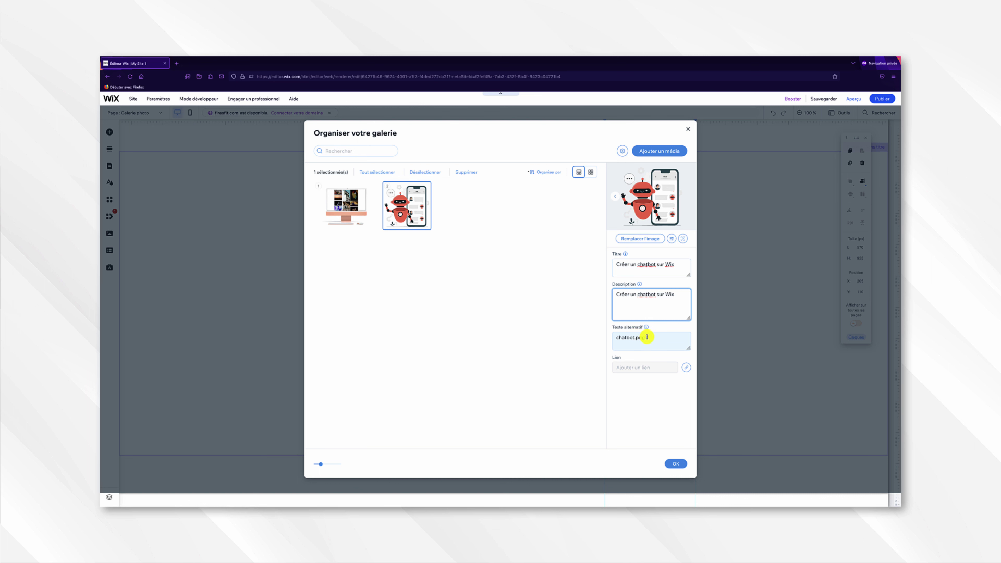
Replace the chatbot image's alternative text with "Chat en ligne sur Wix".
left_click_drag(646, 337, 603, 337)
type("Cha")
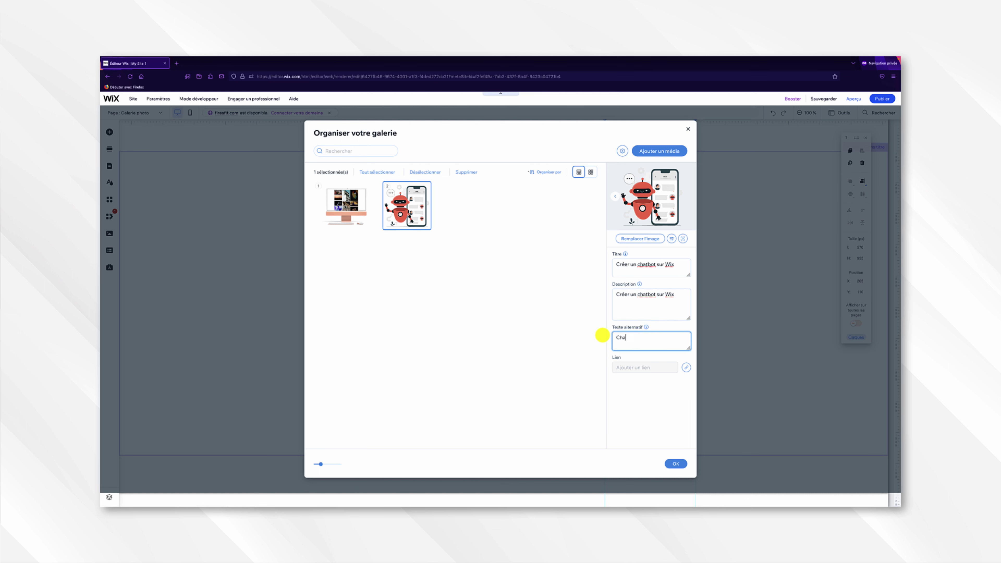
type("t en ligne sur Wix")
left_click(622, 369)
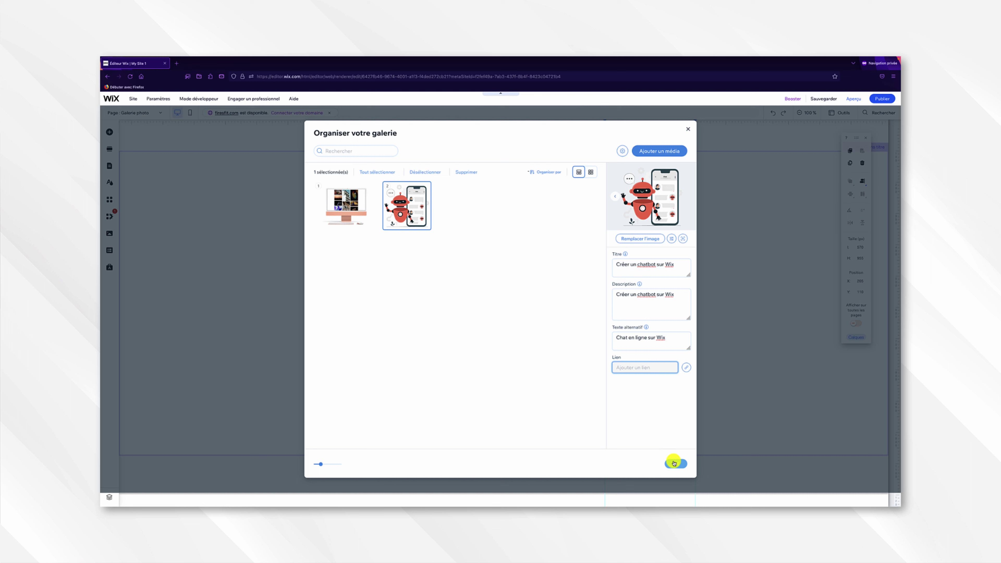
Crop the Free-iMac-Mockup.png image inward from its upper-left corner to about 1262 px high, and open its resize settings.
left_click(343, 208)
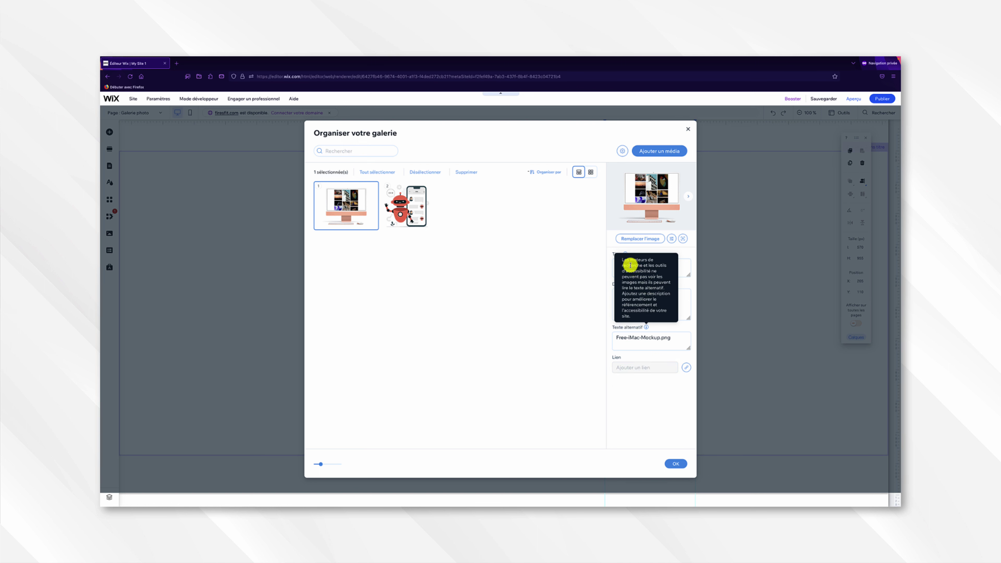
mouse_move(627, 245)
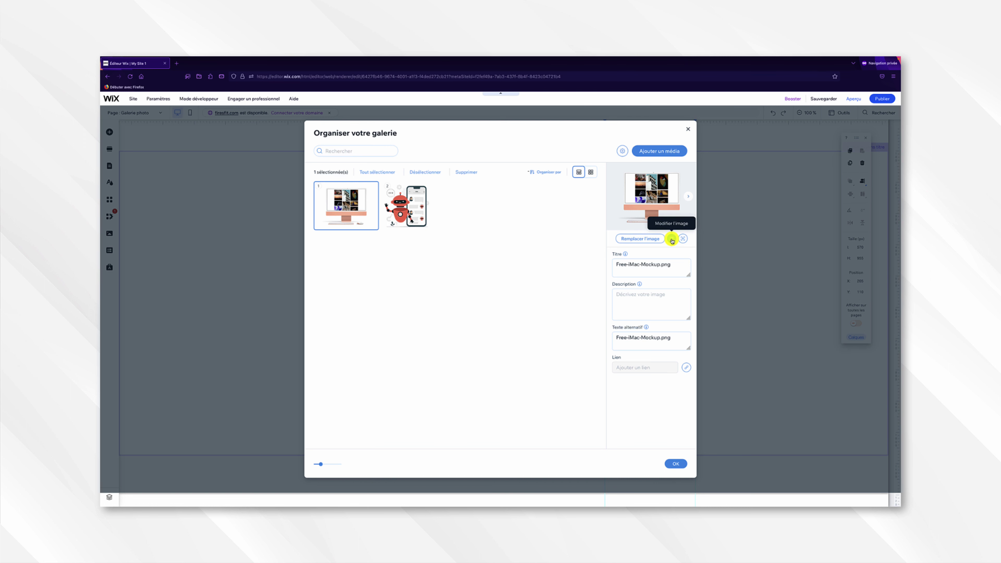
left_click(672, 240)
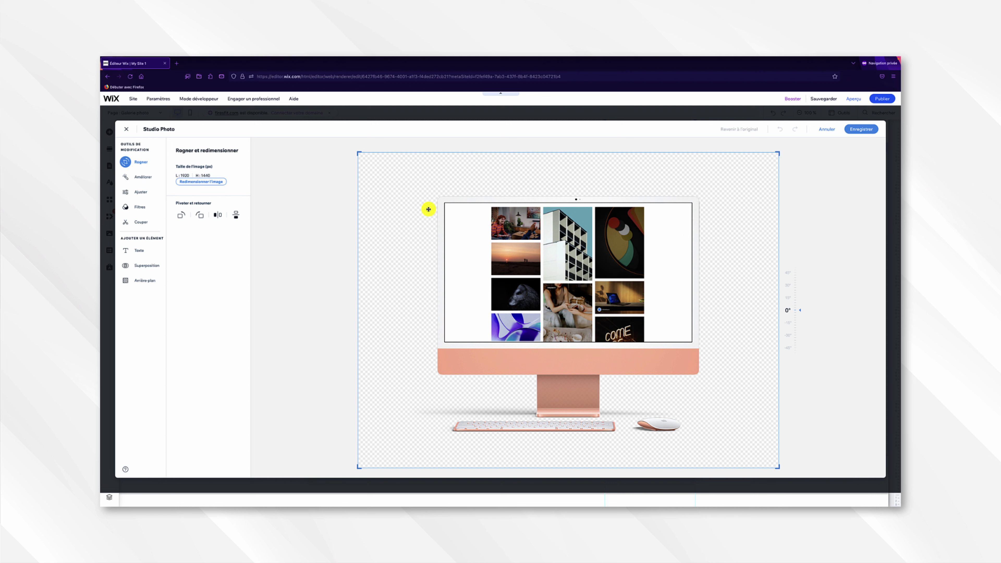
left_click_drag(358, 152, 414, 186)
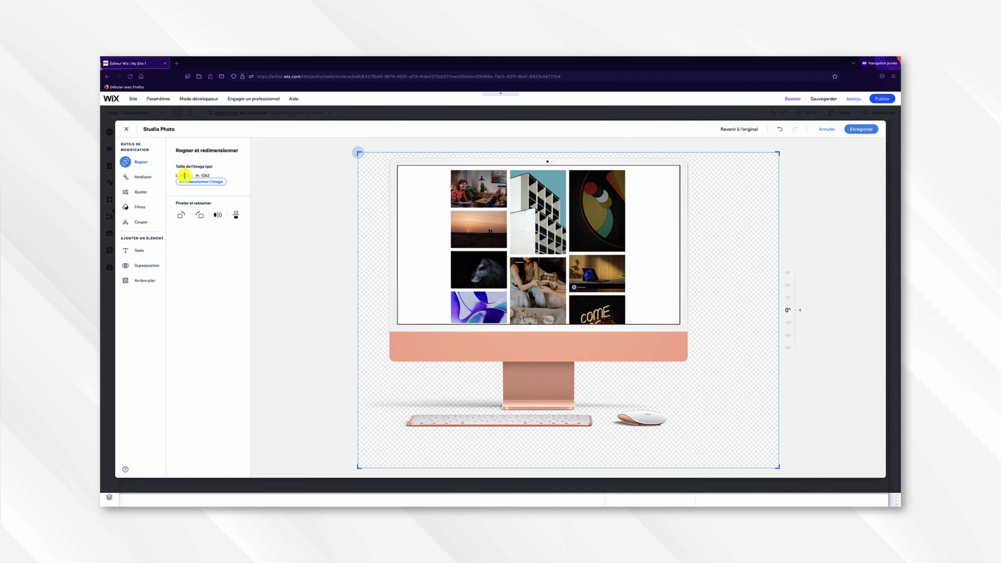
left_click(192, 182)
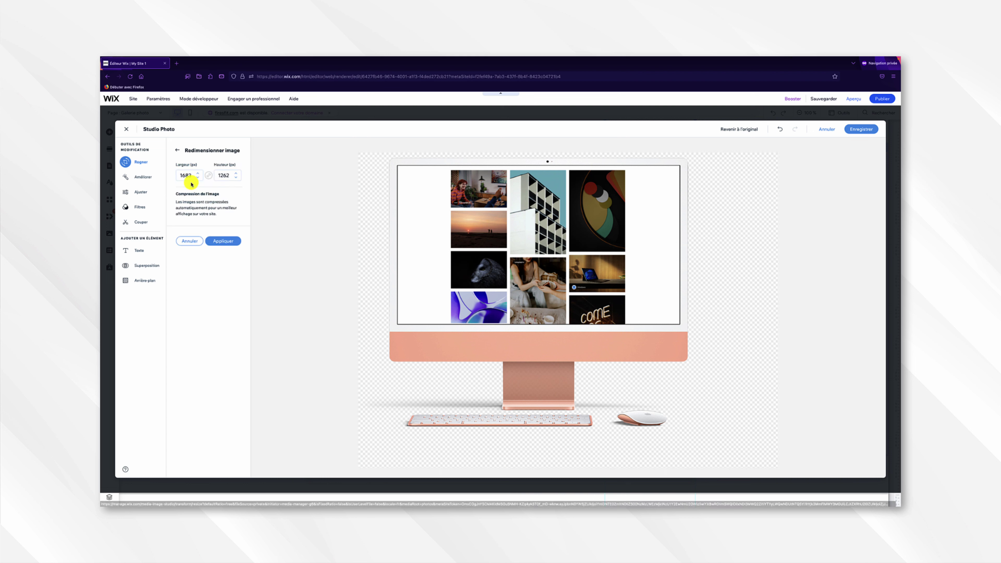
left_click(192, 175)
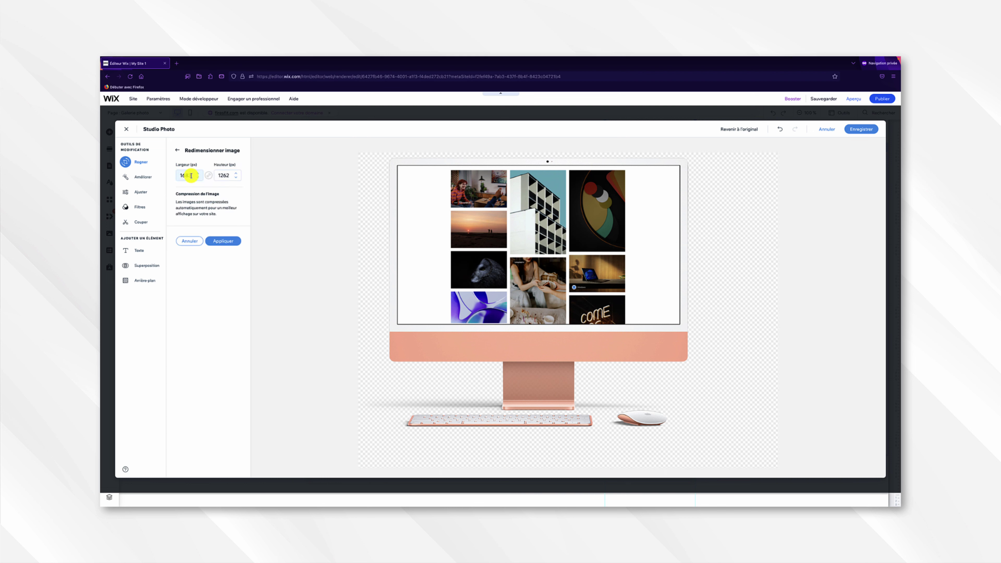
left_click(224, 176)
Turn on Amélioration automatique for the iMac mockup image.
left_click(146, 177)
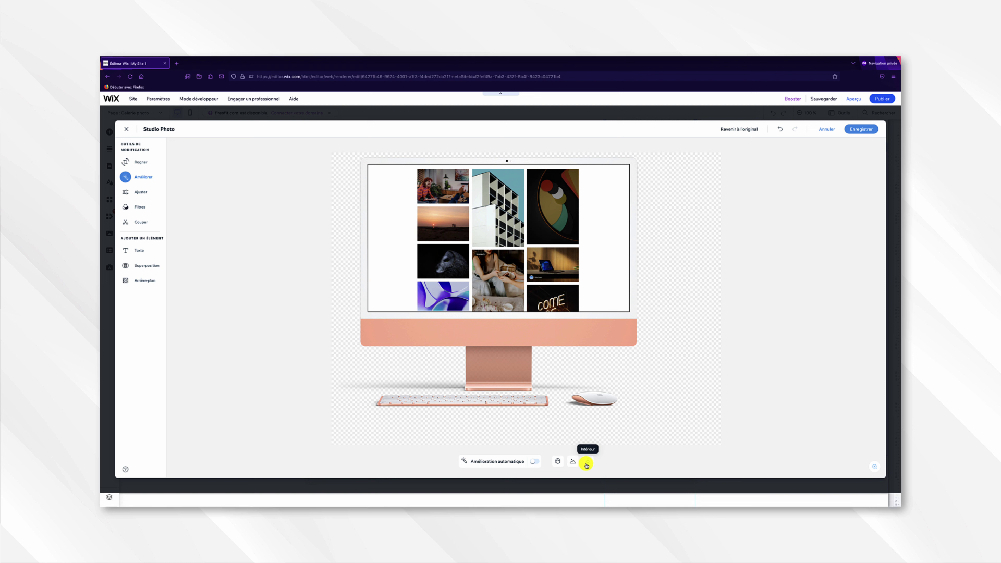
left_click(532, 462)
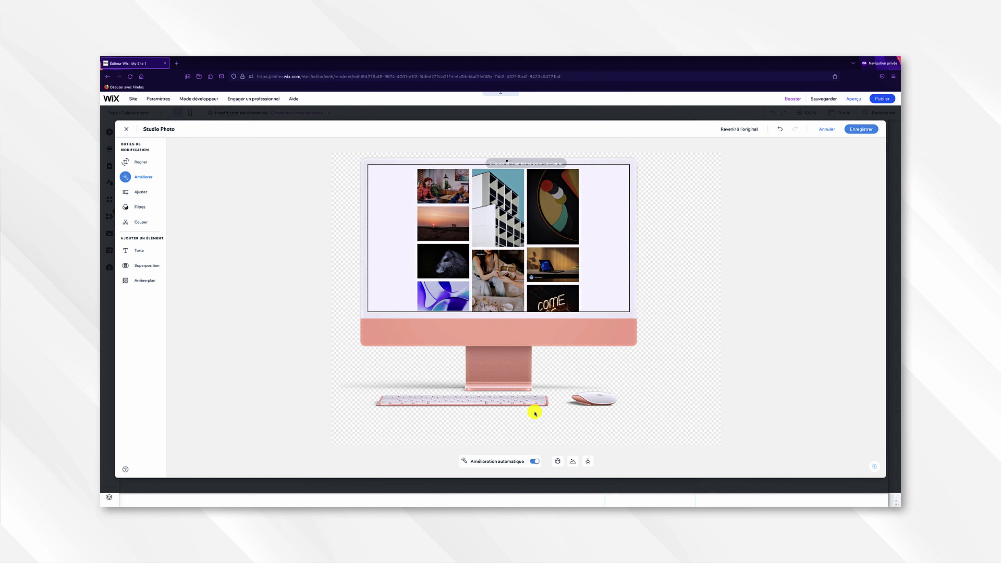
Look through the adjustment, colour filter, cutout and text options available for the iMac mockup image.
left_click(148, 196)
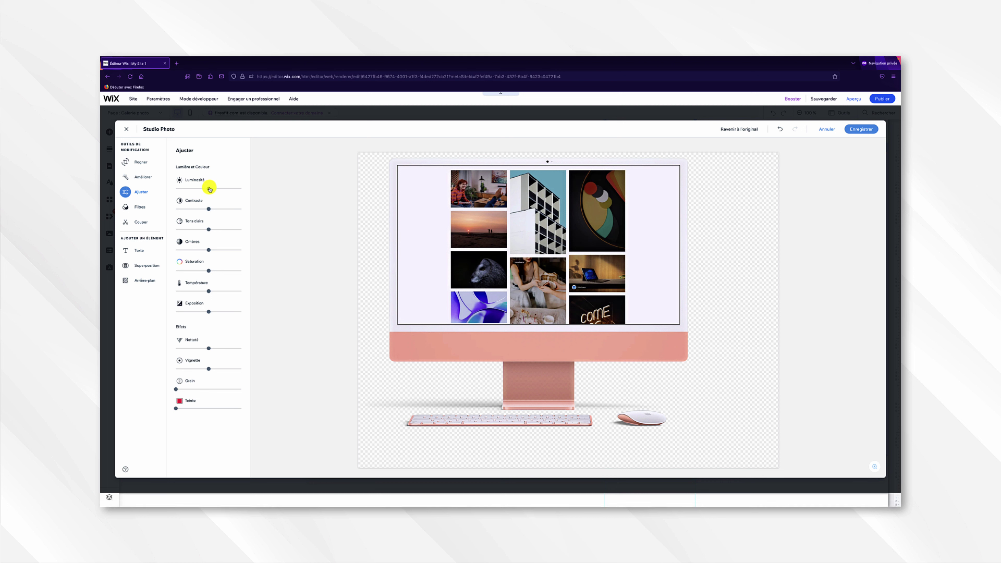
mouse_move(210, 189)
left_mouse_down()
mouse_move(223, 190)
mouse_move(190, 189)
mouse_move(207, 188)
left_mouse_up()
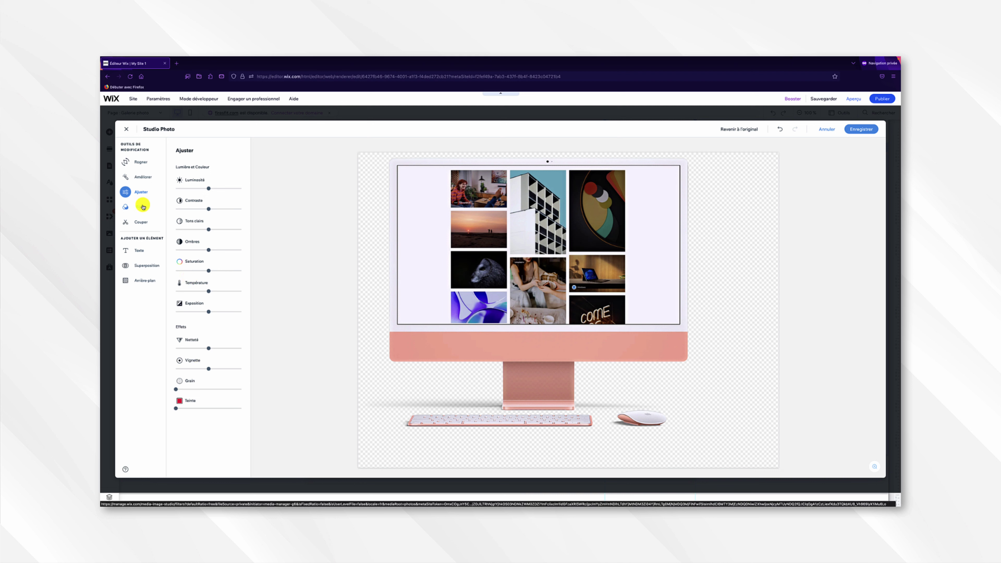
left_click(142, 206)
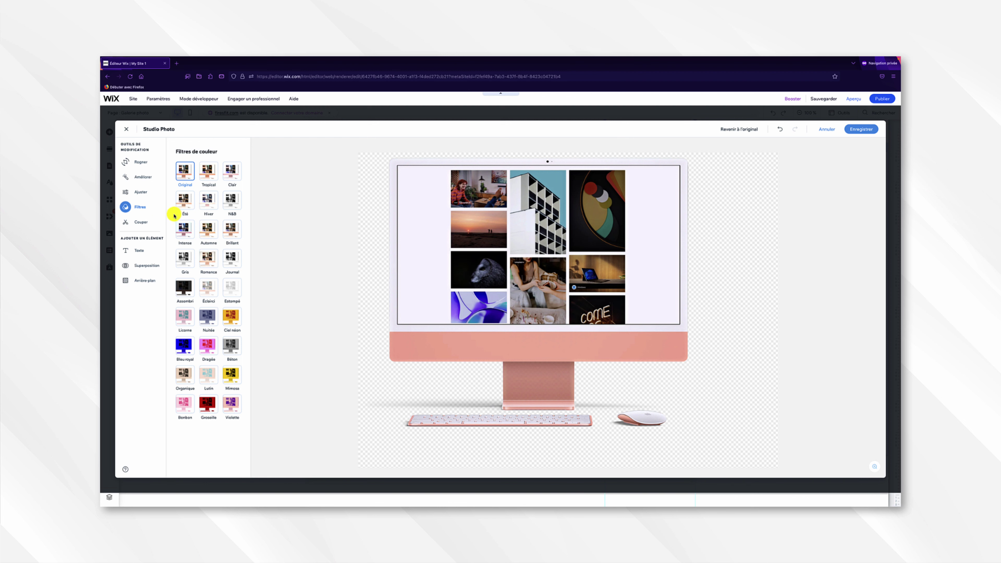
left_click(139, 223)
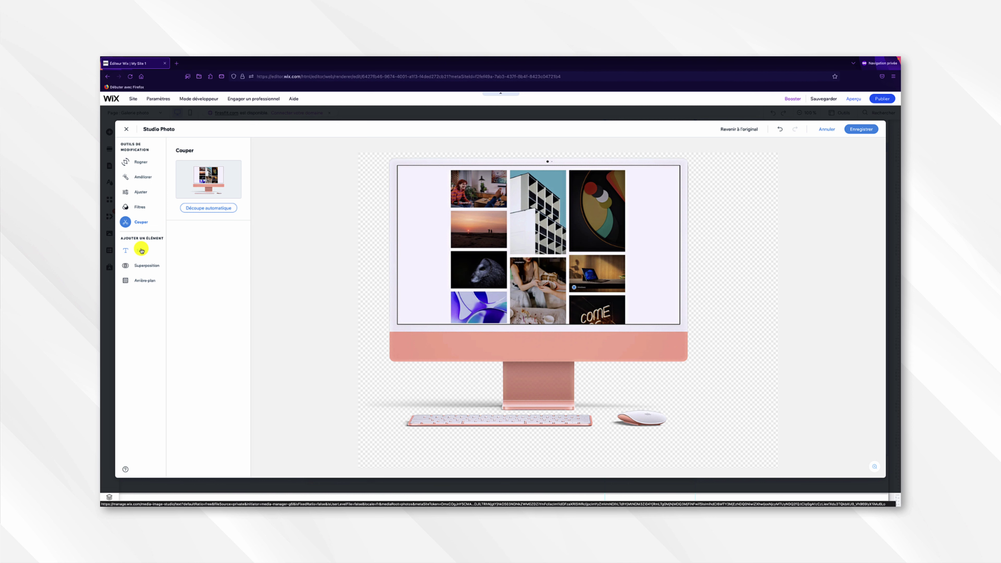
left_click(141, 251)
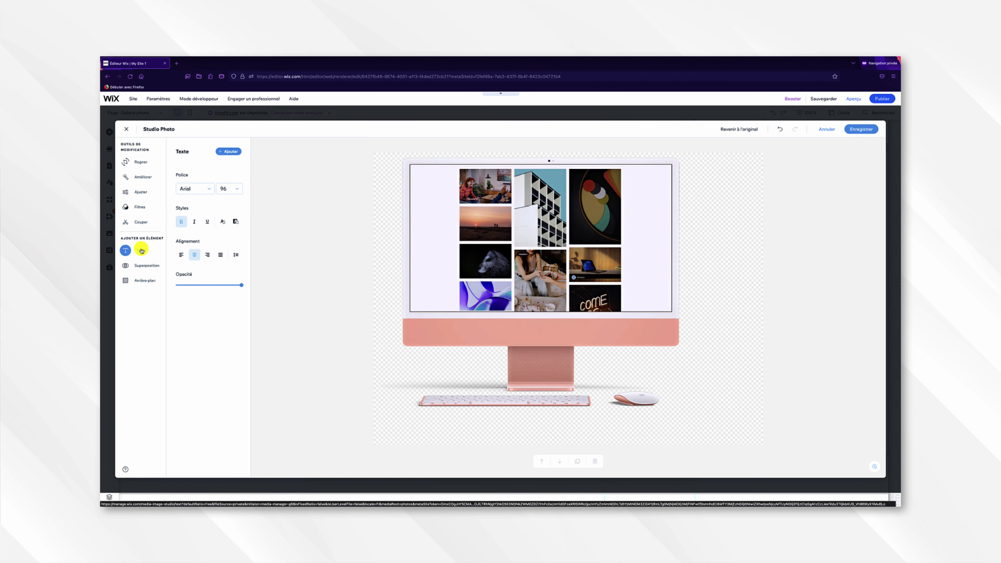
Try the third Grunge overlay and the grey concrete texture background on the iMac mockup image.
left_click(146, 267)
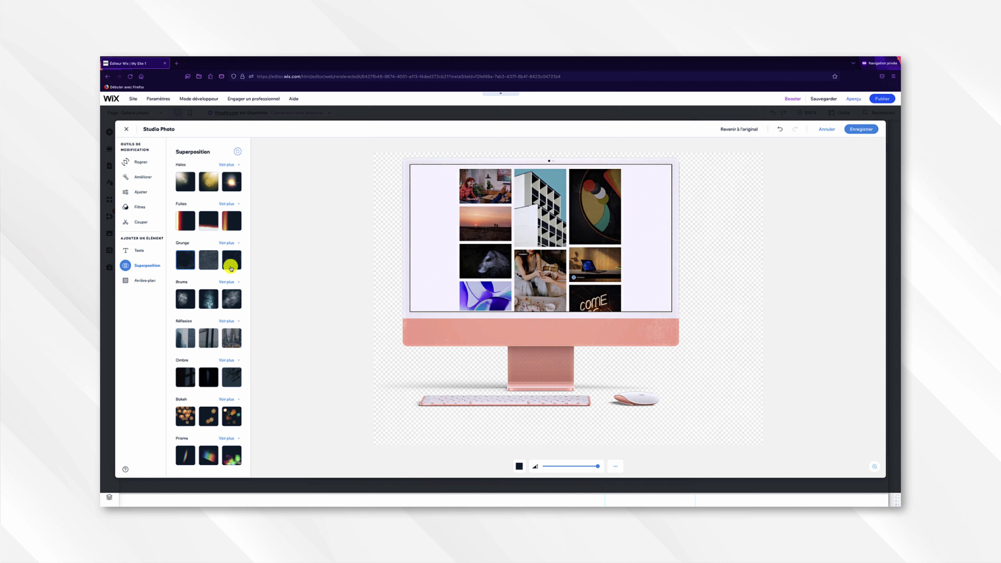
left_click(235, 254)
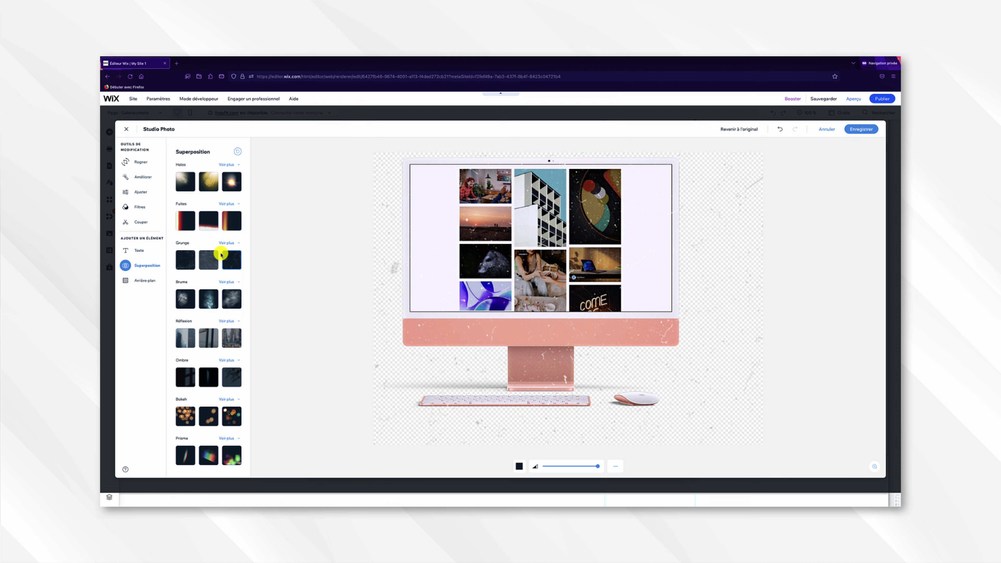
left_click(149, 280)
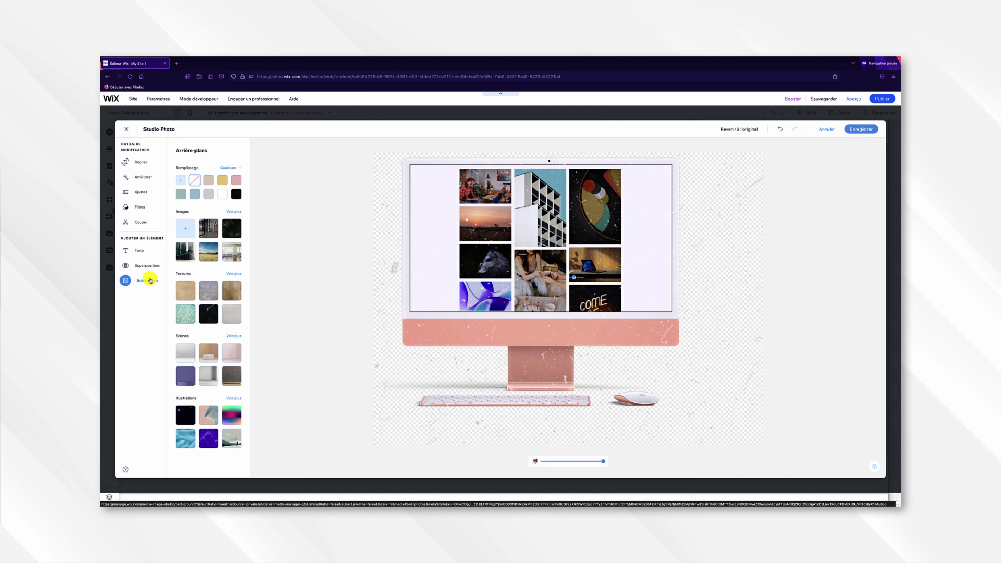
left_click(205, 290)
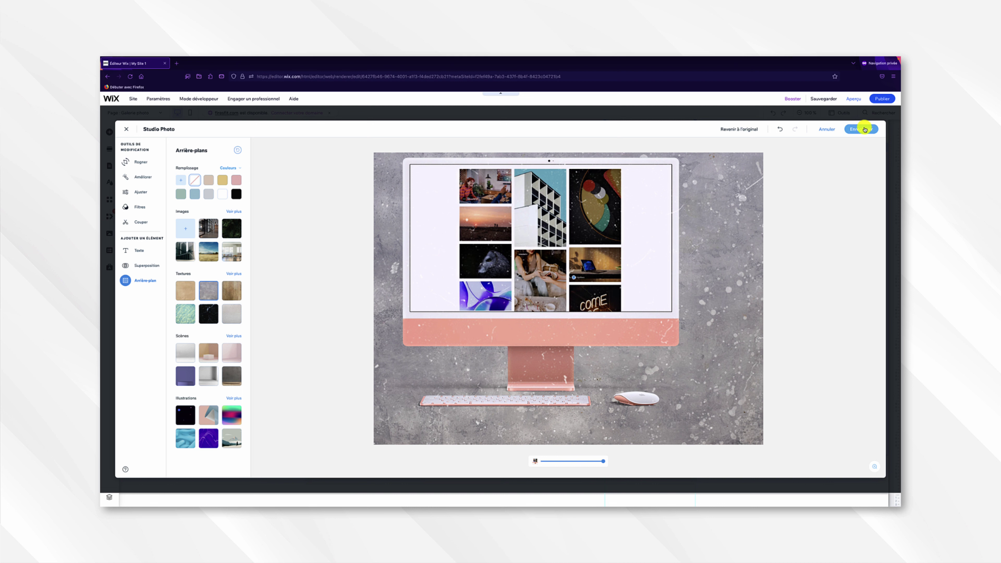
Leave the photo studio without saving the image edits, and confirm the gallery organiser.
left_click(827, 129)
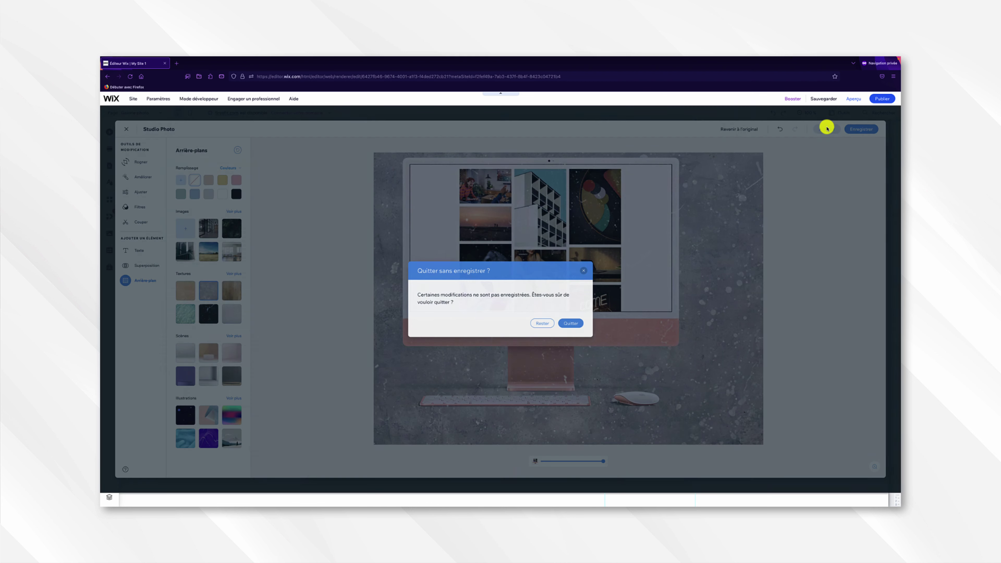
left_click(573, 324)
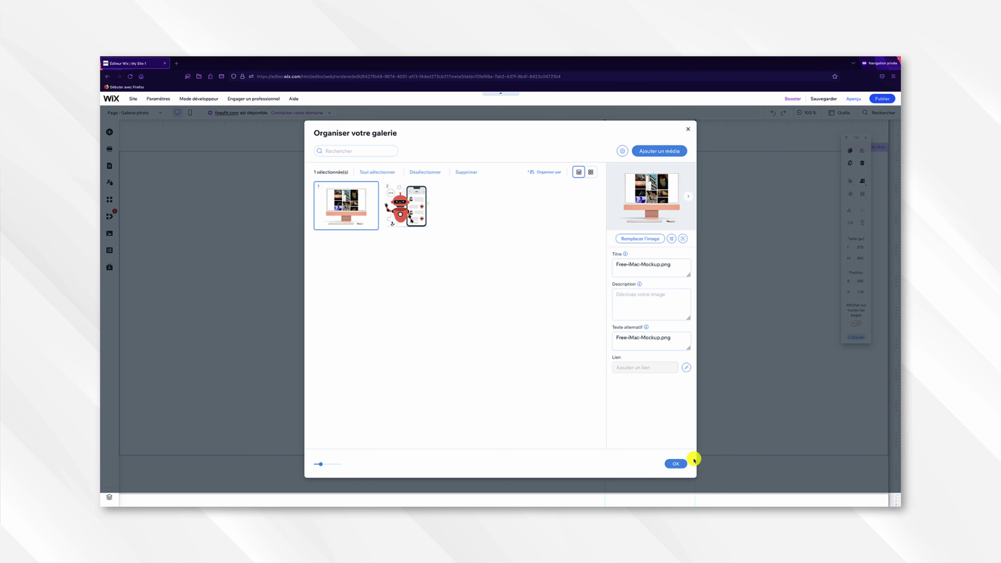
left_click(683, 465)
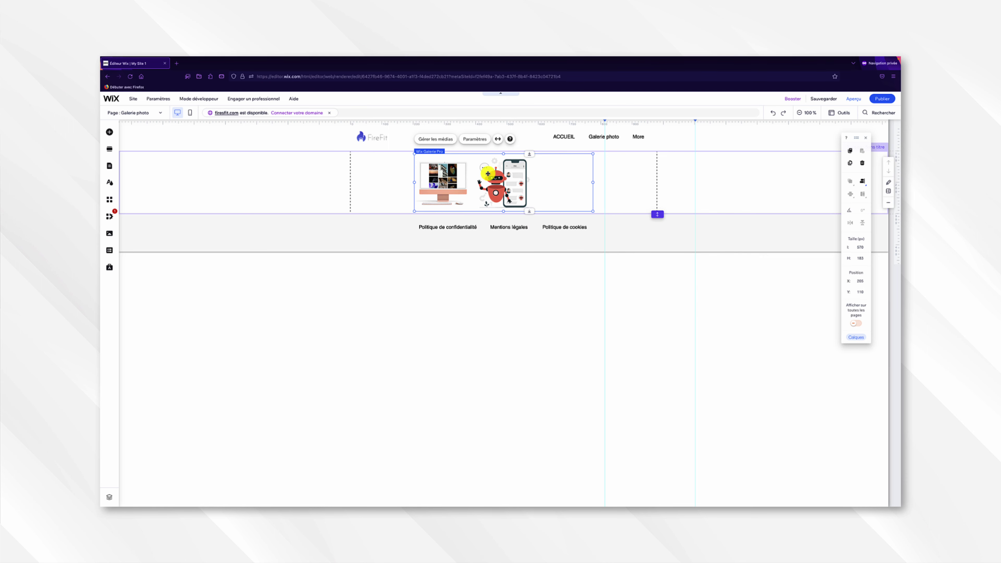
Reopen the gallery's media management, start adding an image, and browse the Photos et vidéos Wix library.
left_click(442, 139)
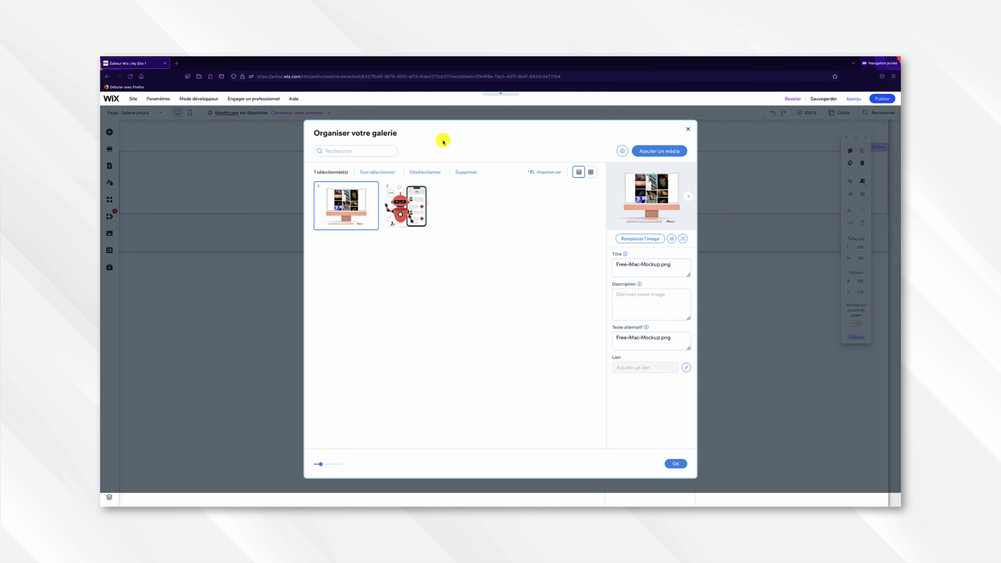
left_click(651, 154)
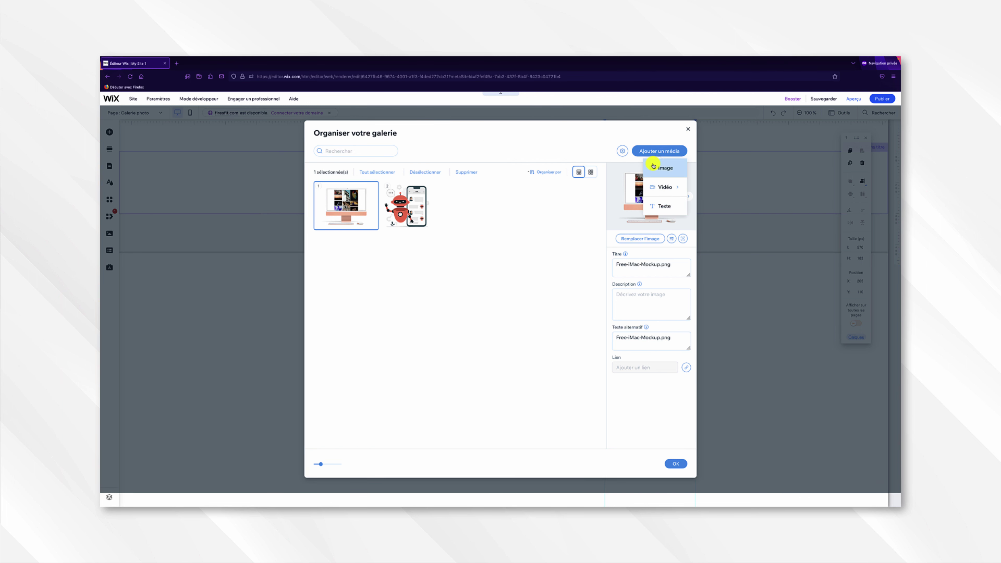
left_click(653, 165)
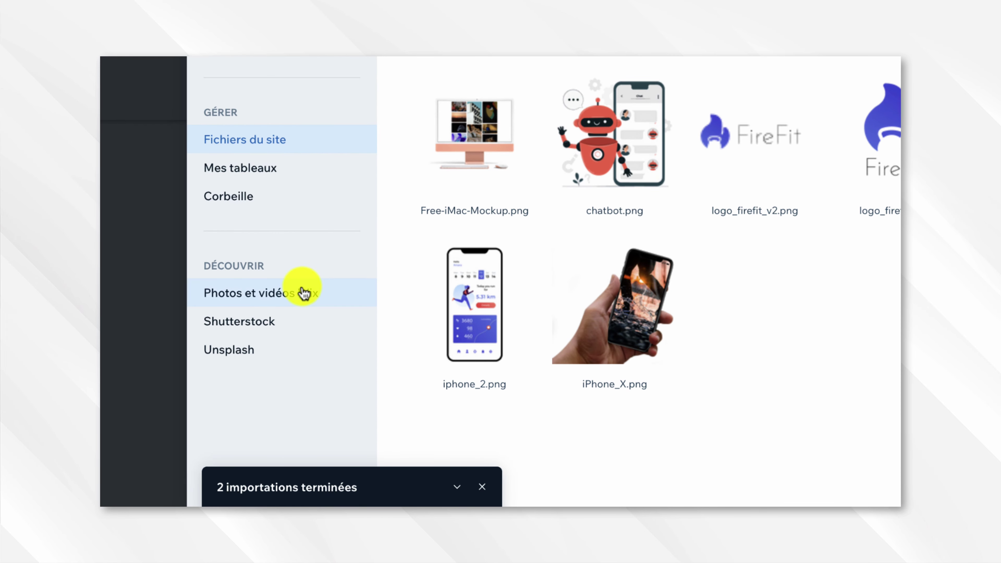
left_click(320, 299)
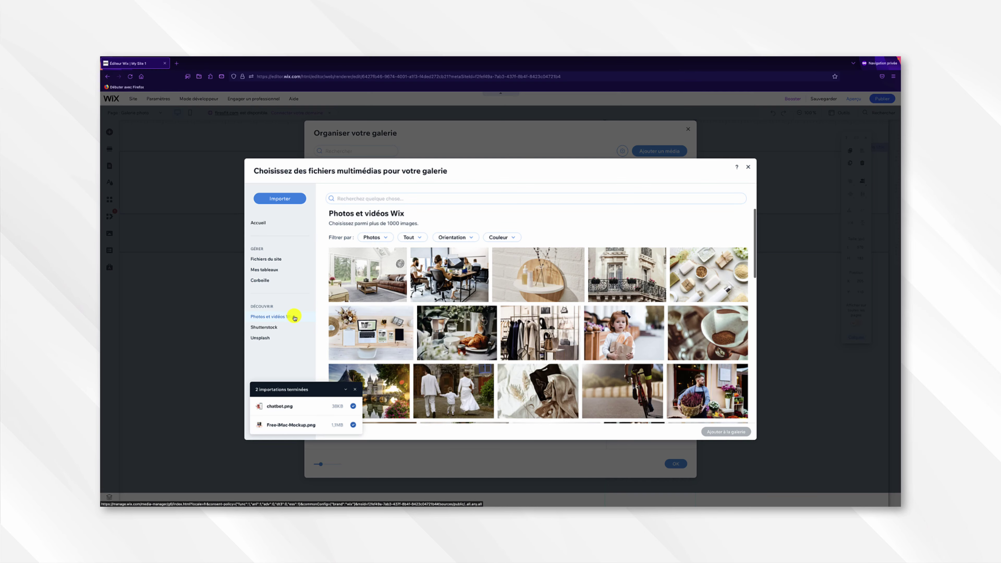
Select the range of stock photos between the seaside yoga photo and the family walking photo.
scroll(488, 311, "down", 2)
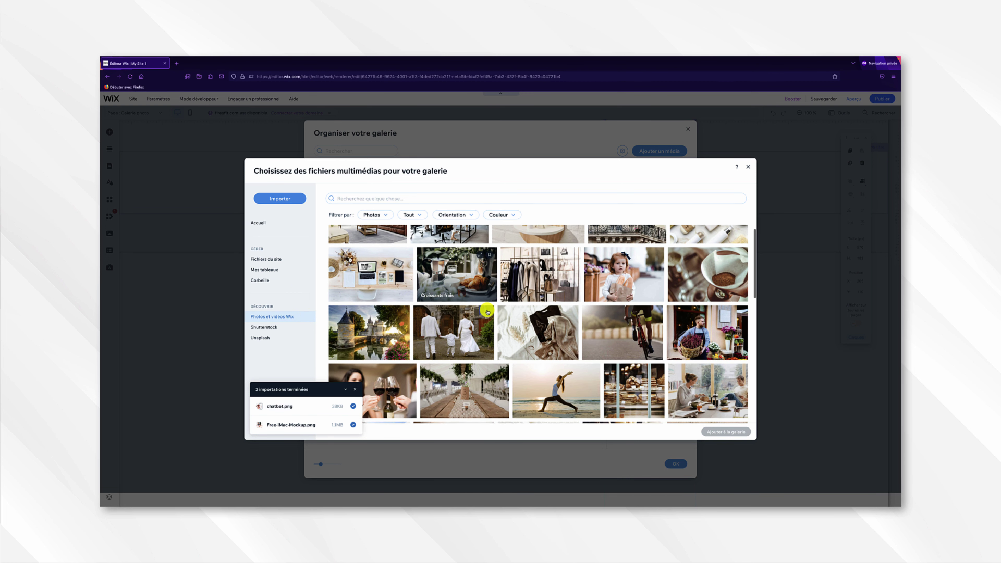
left_click(545, 368)
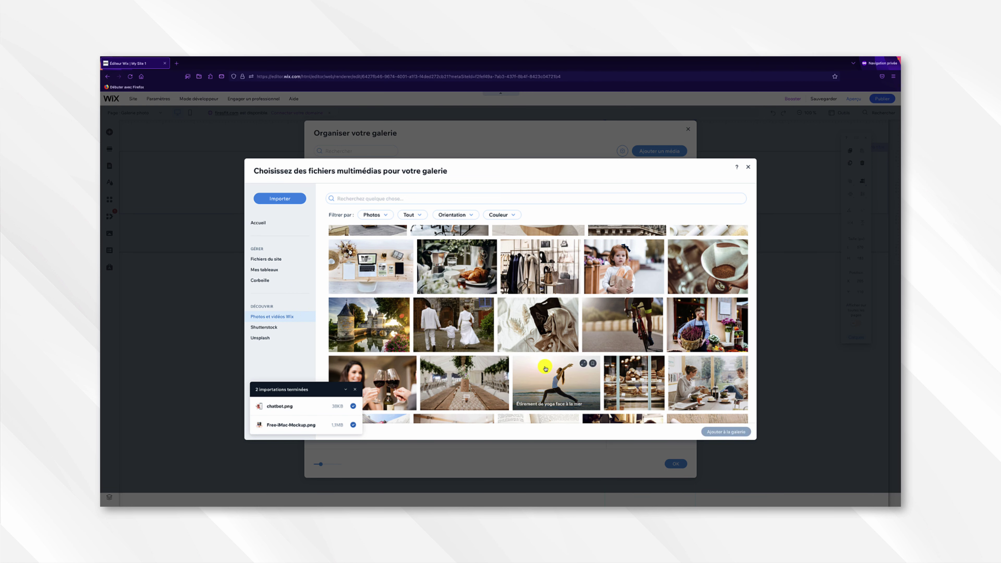
left_click(456, 364)
left_click(452, 324, "shift")
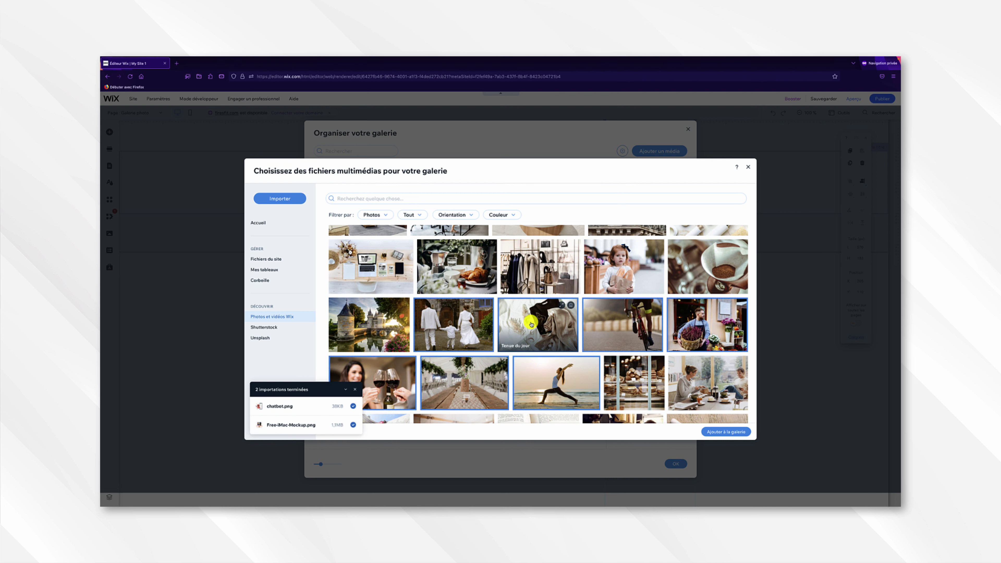
key("shift")
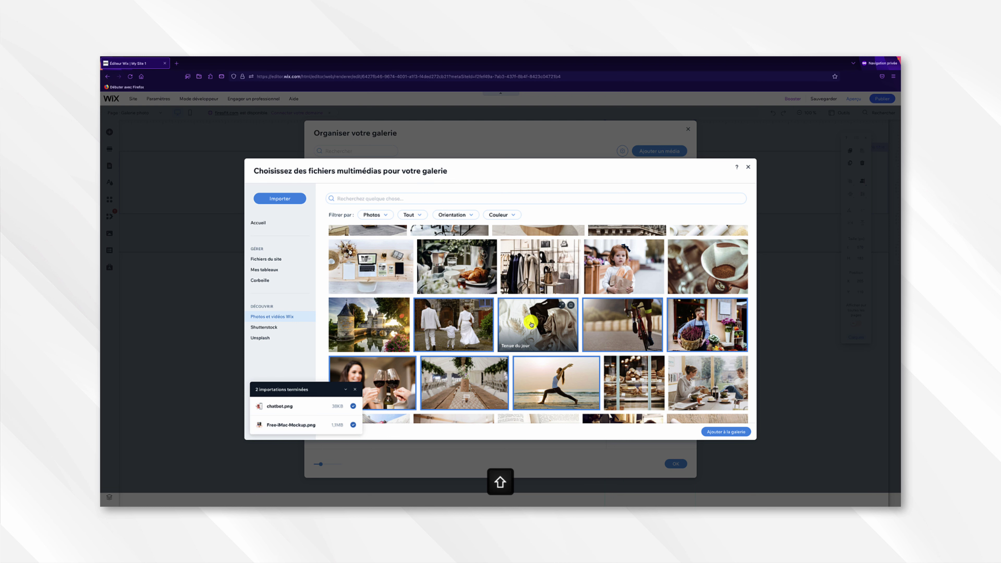
Select the working man and Gratte-ciel photos individually, and extend the selection to the whole range between them.
scroll(531, 324, "down", 3)
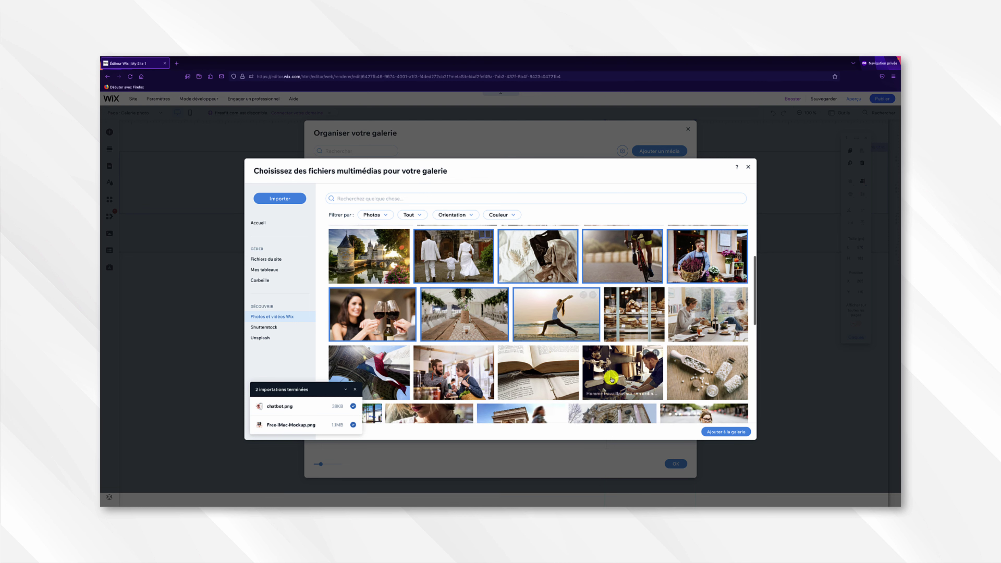
scroll(612, 372, "down", 5)
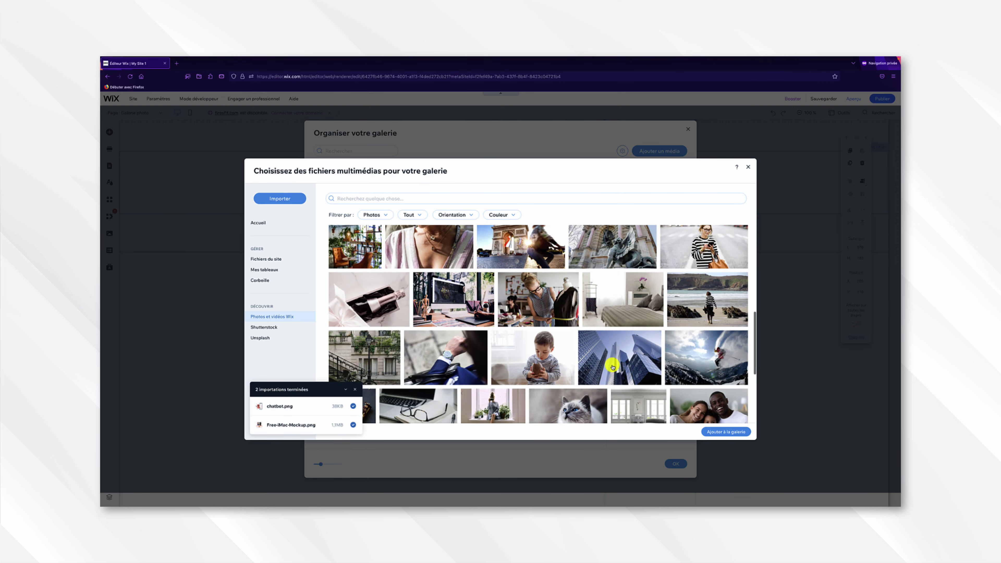
scroll(612, 367, "down", 2)
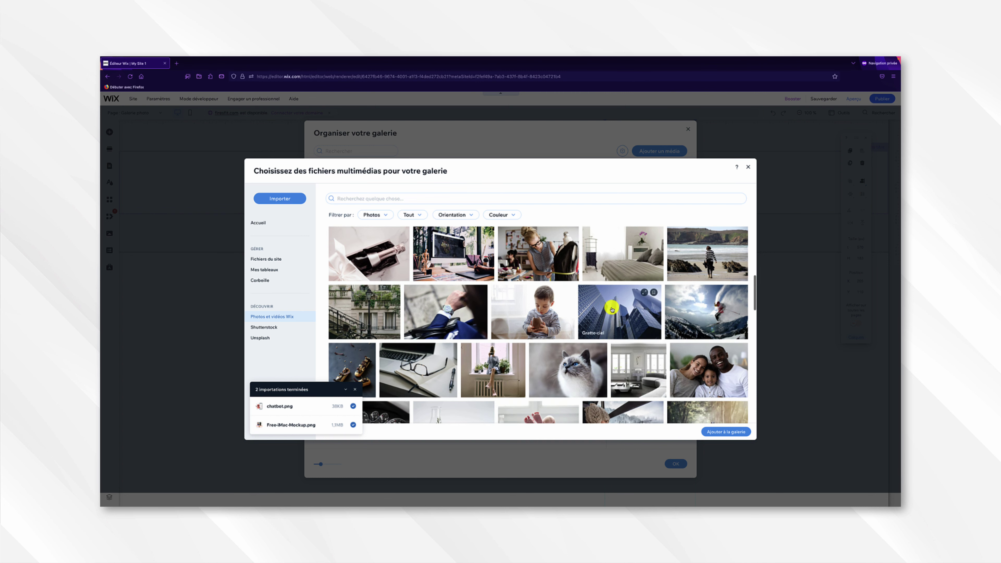
key("super")
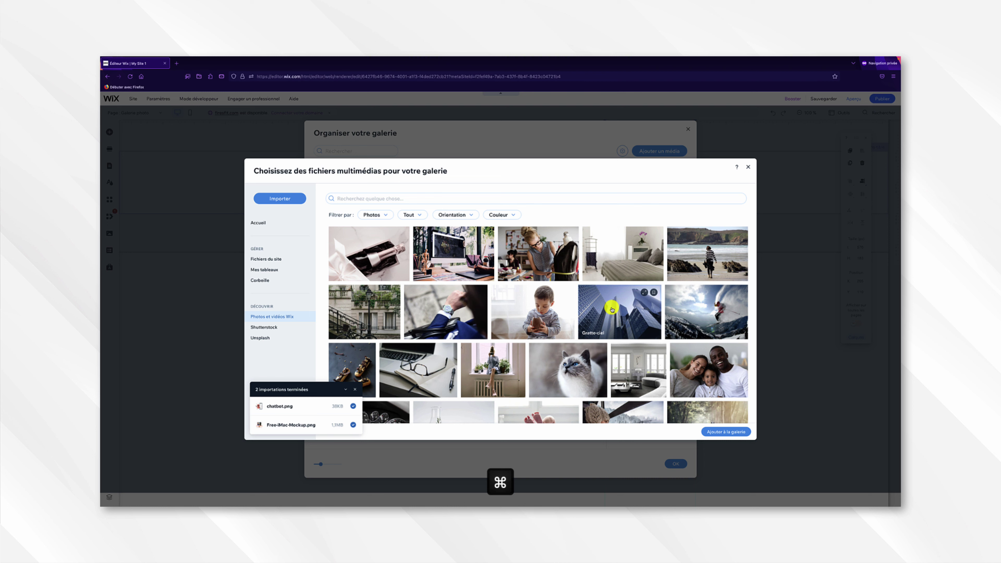
left_click(612, 310, "super")
scroll(612, 309, "up", 3)
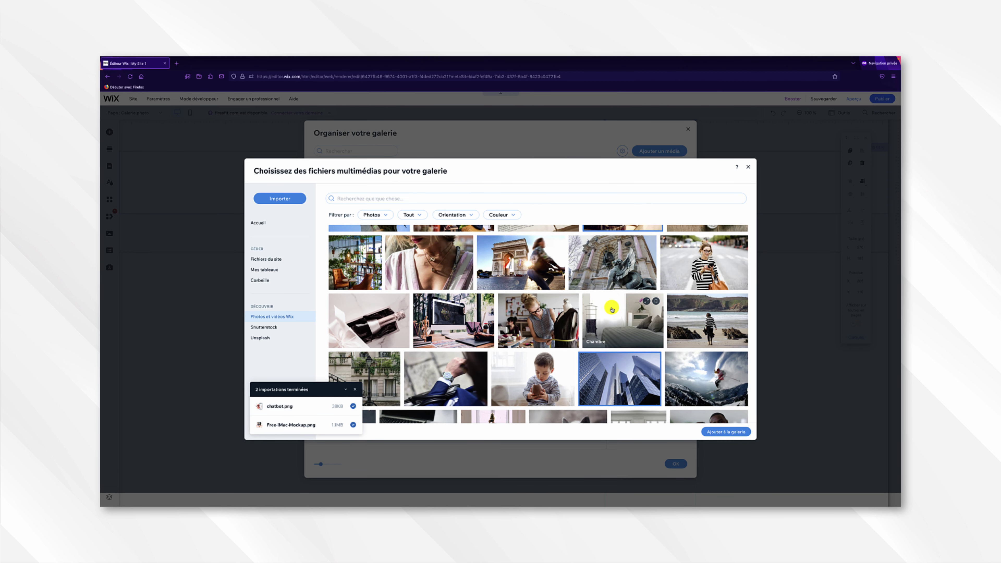
scroll(612, 309, "up", 1)
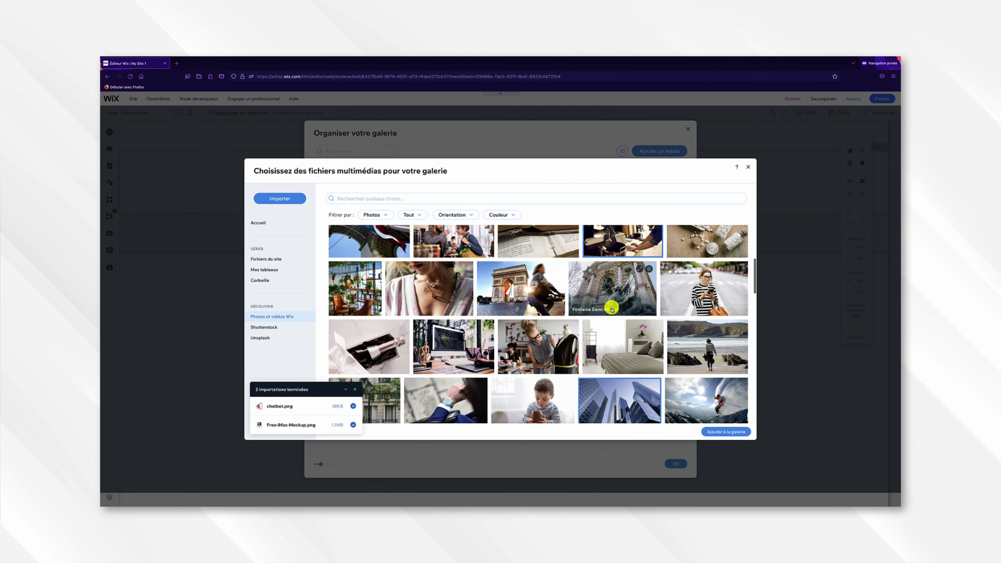
left_click(599, 248)
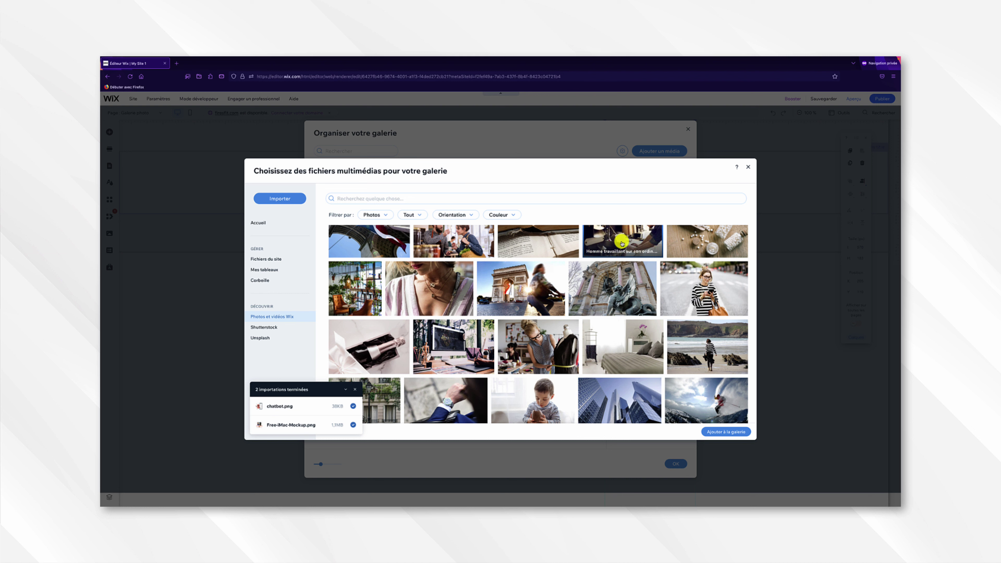
left_click(614, 393, "shift")
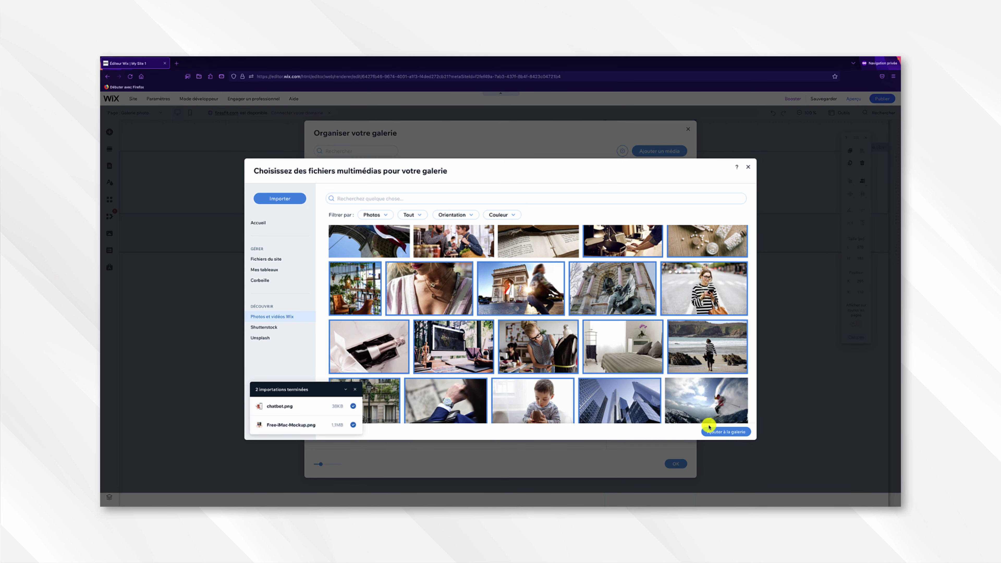
Add only the Gratte-ciel and Chambre stock photos to the gallery, check the Gratte-ciel details, and confirm the organiser.
left_click(629, 392)
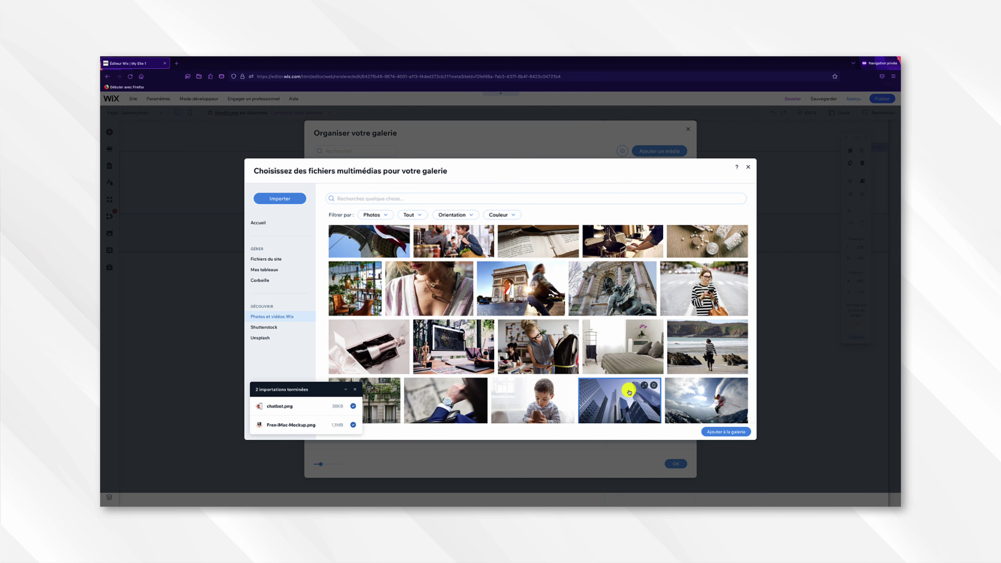
left_click(620, 351)
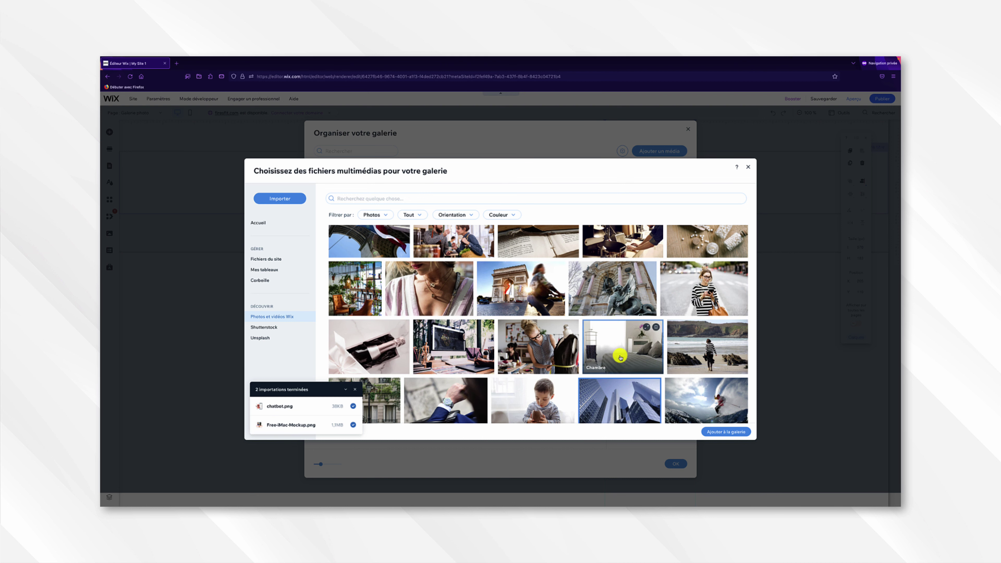
left_click(726, 432)
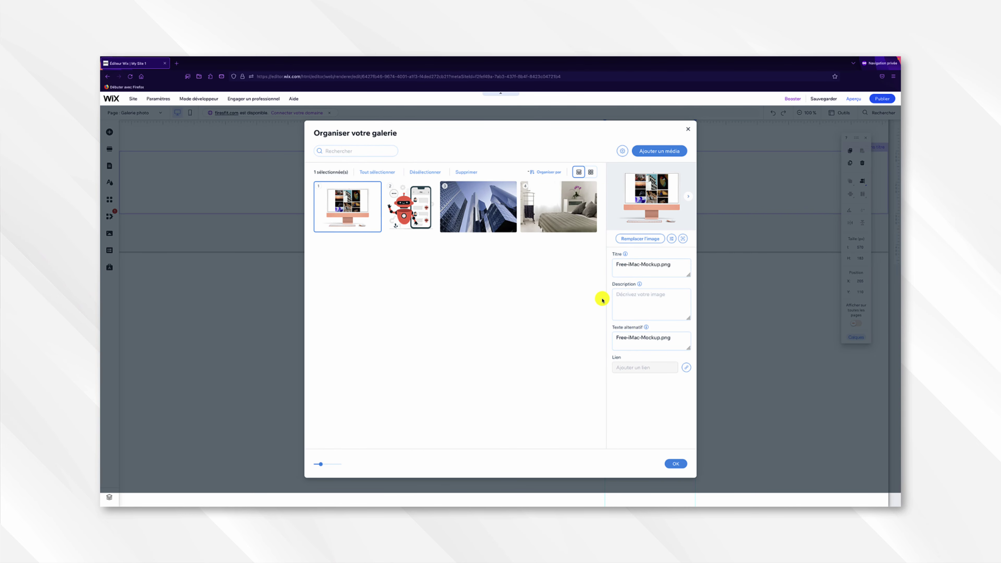
left_click(499, 198)
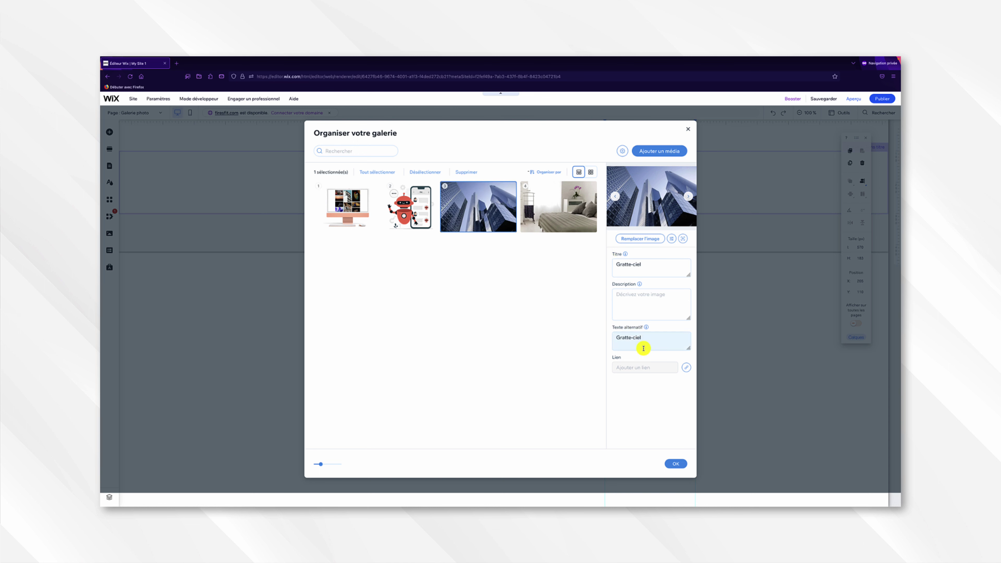
left_click(675, 463)
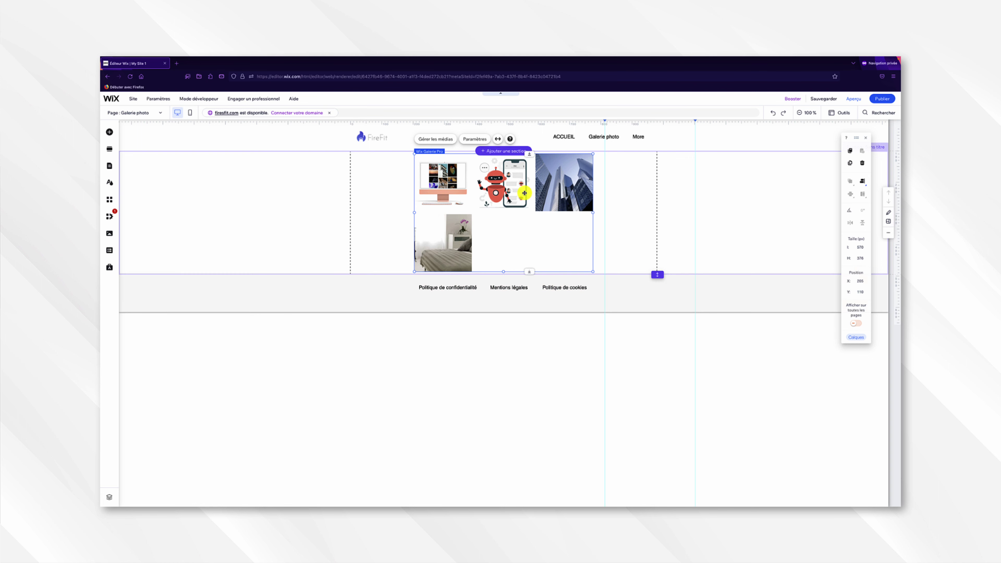
Open the Wix Galerie Pro settings and place the settings window right beside the gallery.
left_click(481, 143)
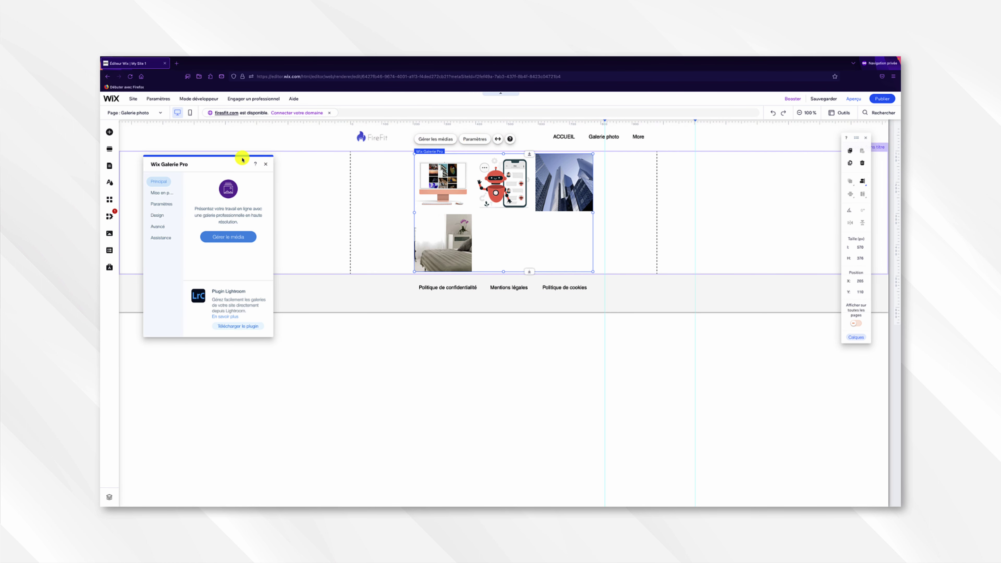
left_click_drag(248, 162, 385, 163)
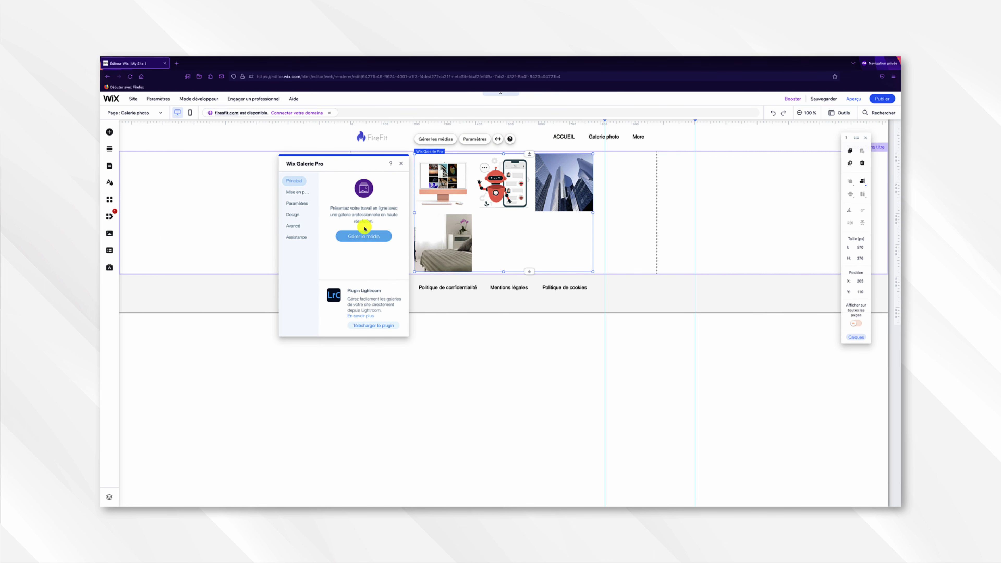
Try the Mosaïque layout, apply the Collage layout to the gallery, and review its layout customisation options.
left_click(297, 196)
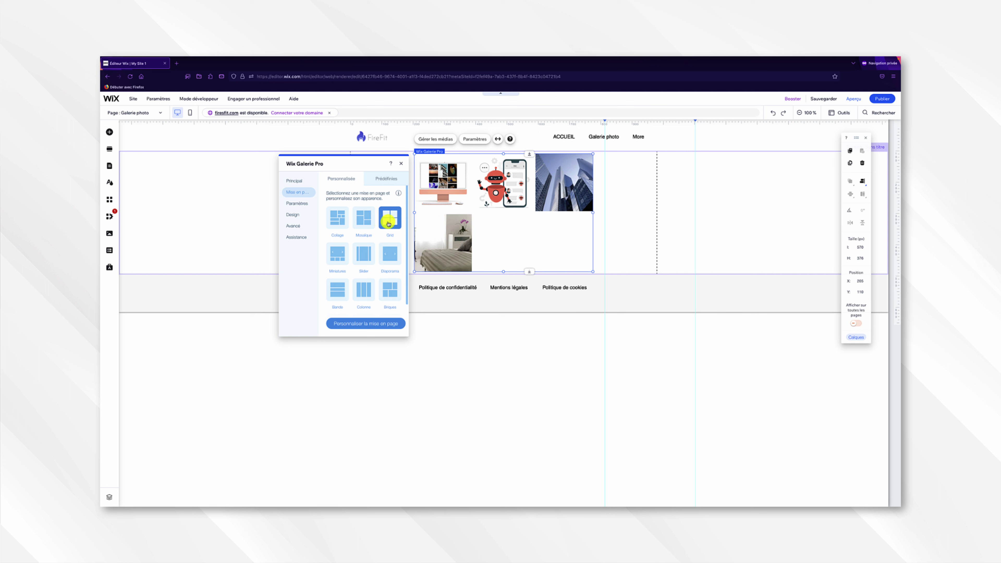
left_click(363, 222)
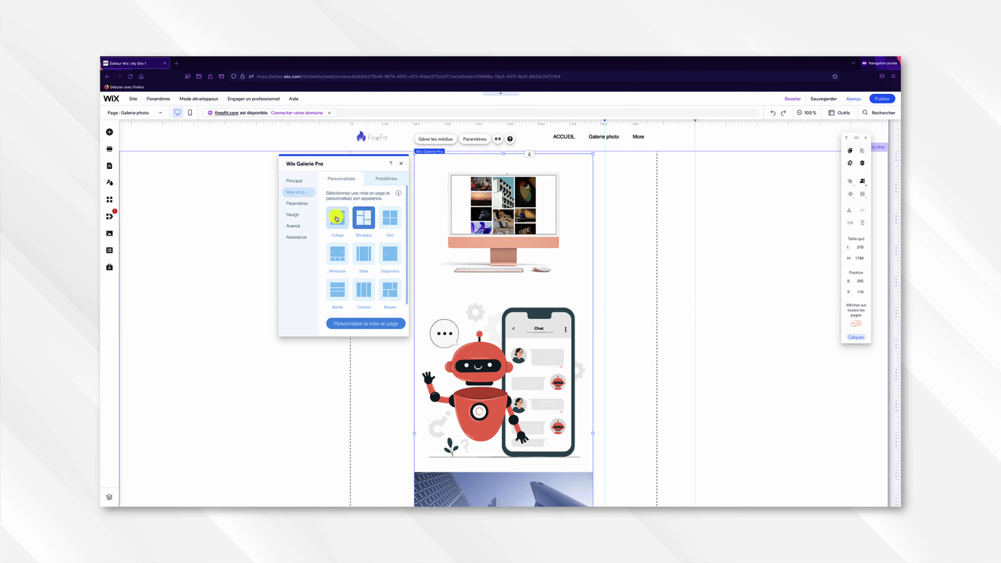
left_click(336, 218)
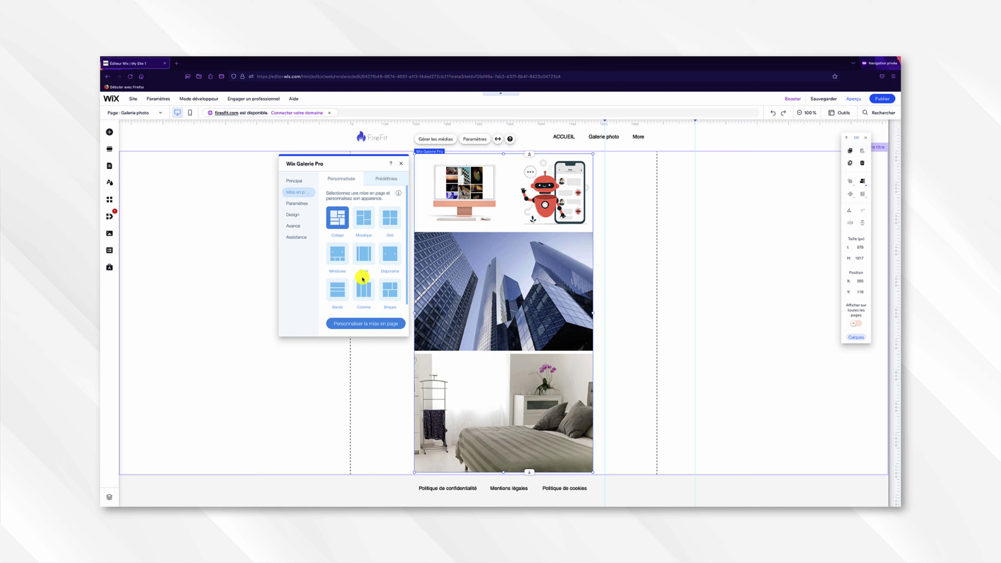
left_click(368, 324)
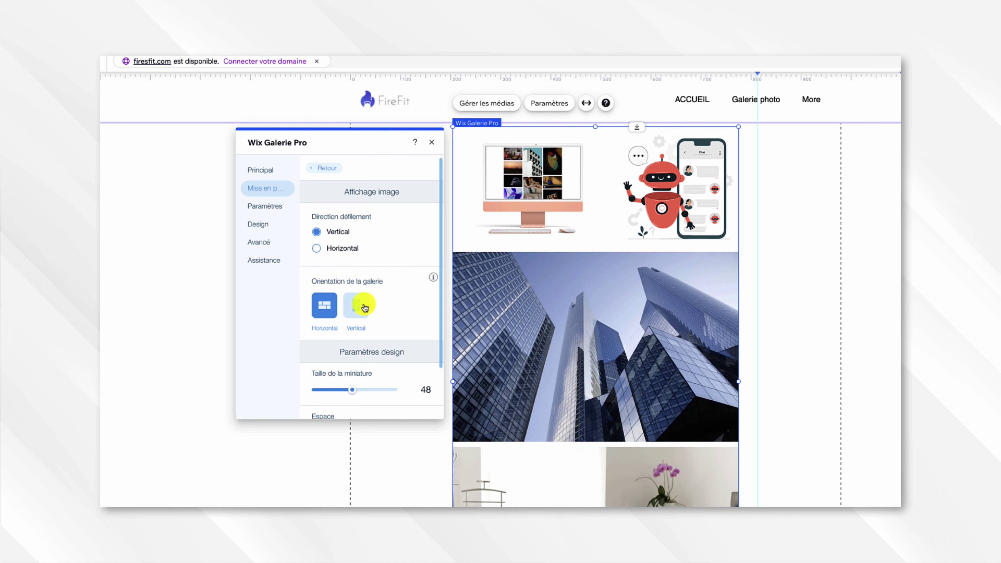
scroll(355, 373, "down", 4)
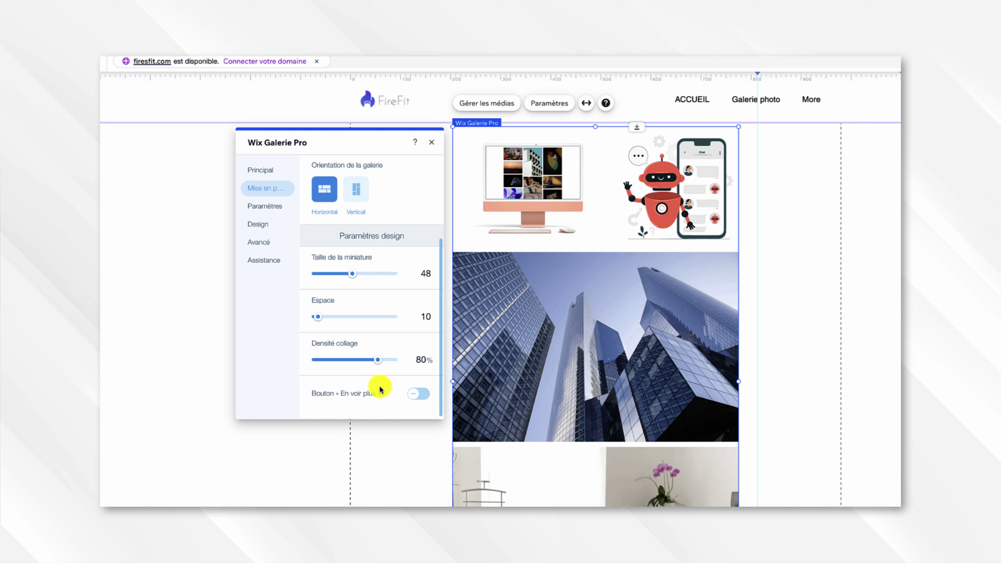
Check the available item click actions in the gallery settings without changing the action, and turn off the heart icon.
left_click(267, 215)
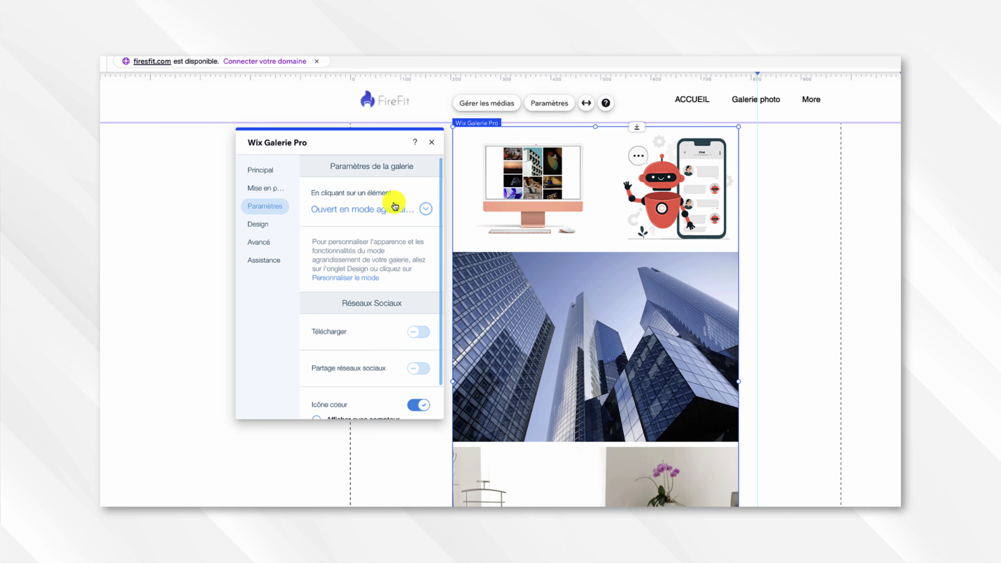
left_click(427, 213)
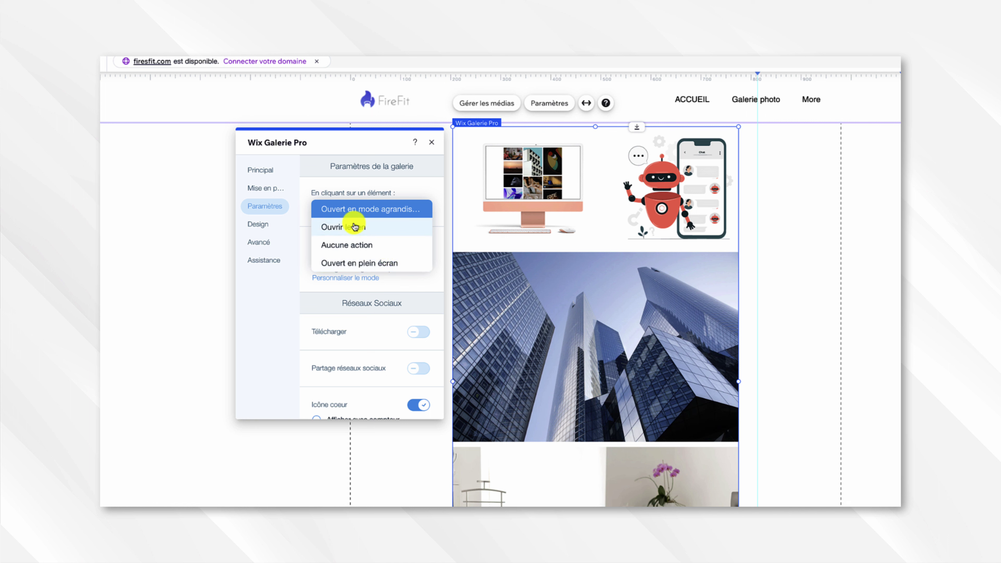
left_click(407, 280)
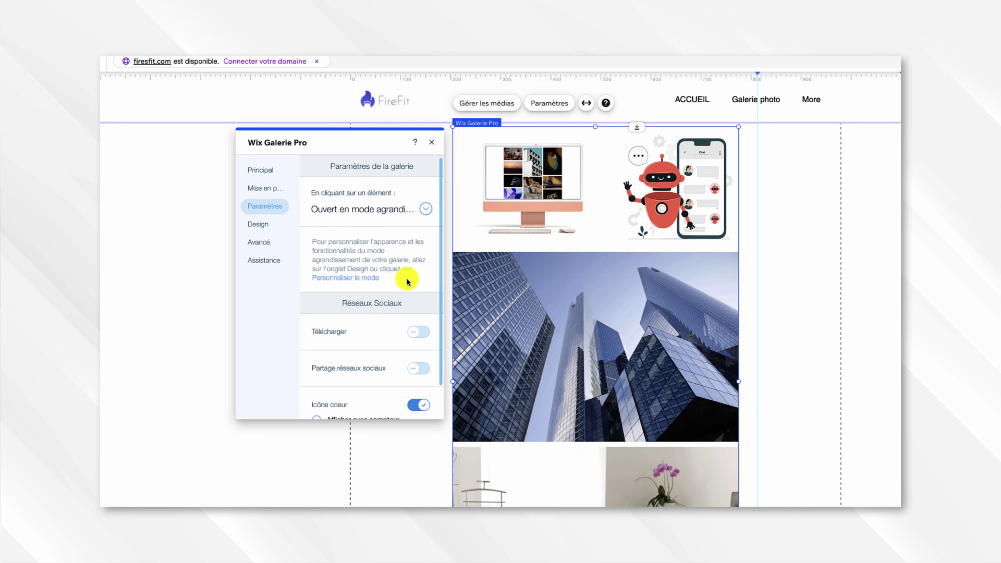
scroll(408, 281, "down", 1)
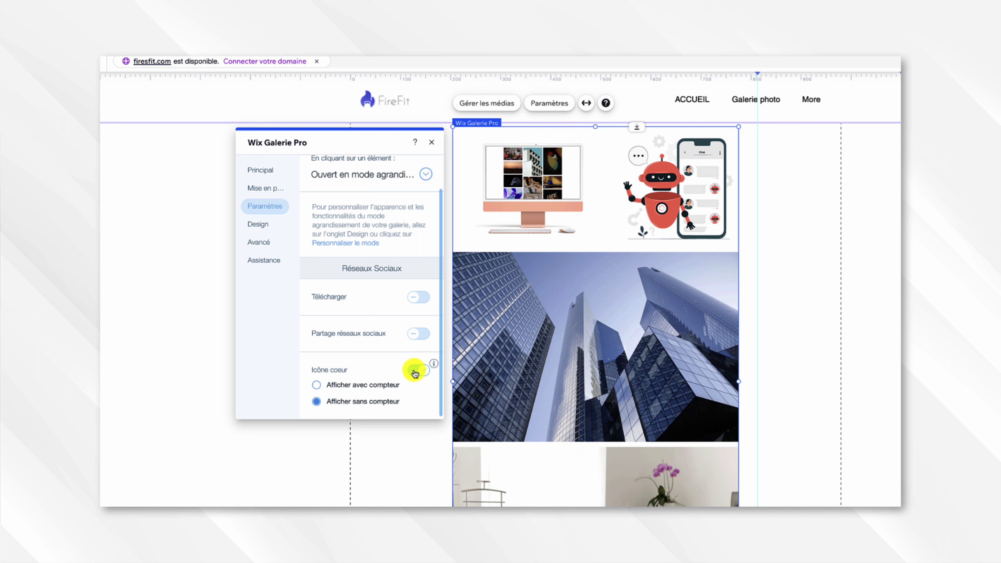
left_click(415, 373)
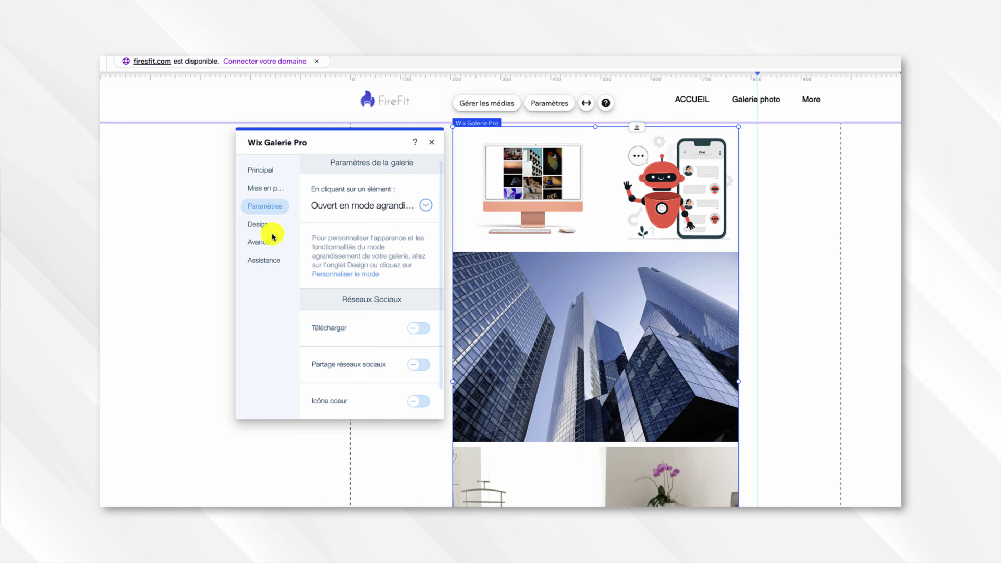
Examine the overlay and icon options in the gallery's design settings.
left_click(262, 228)
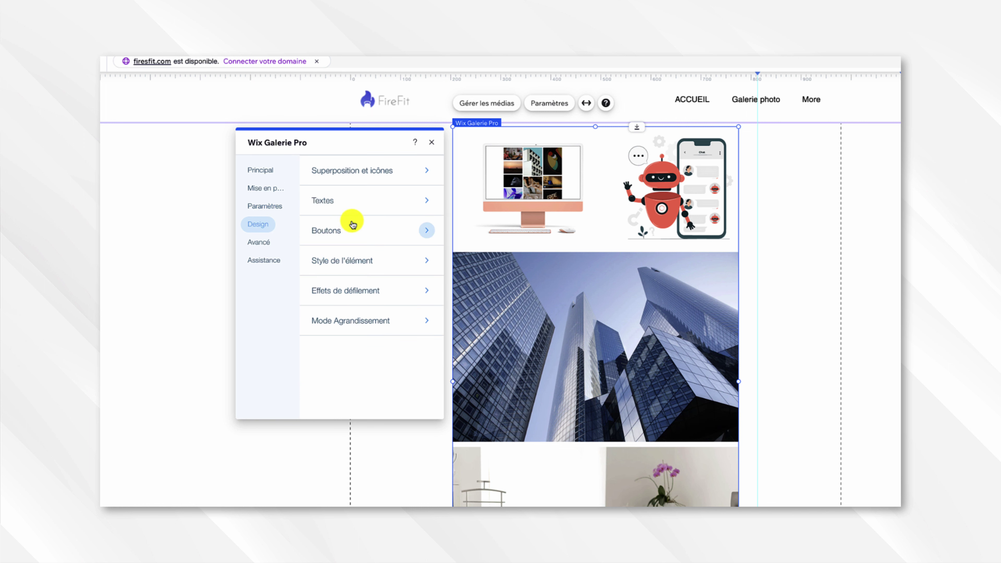
left_click(368, 174)
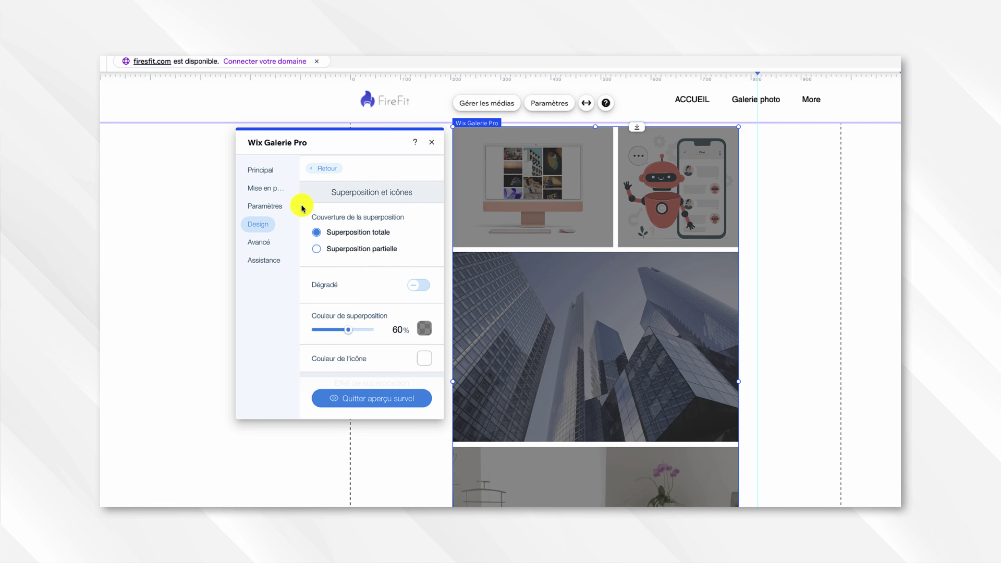
left_click(319, 171)
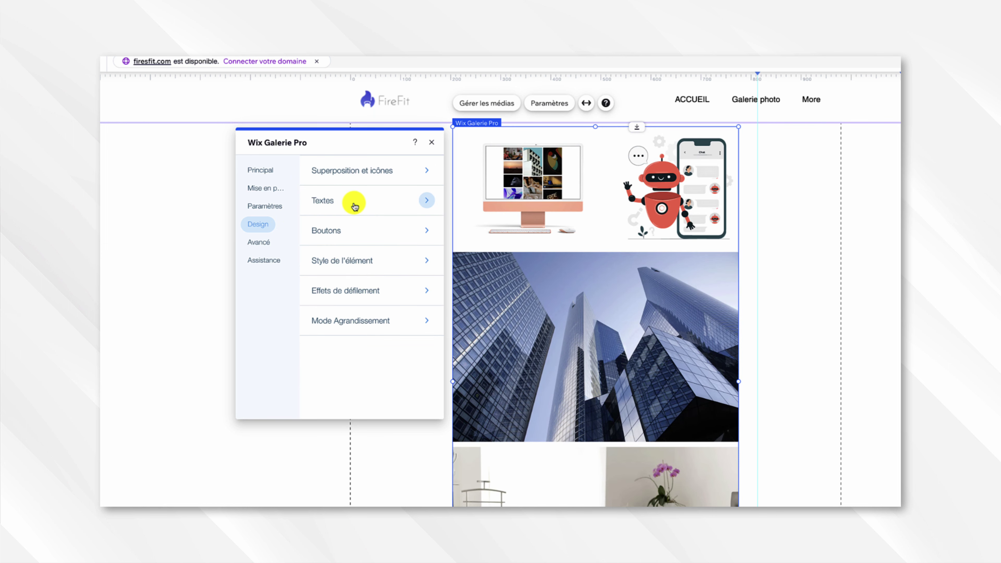
Show the title and description on the gallery images, and set their hover behaviour to Aucun changement after trying the other options.
left_click(354, 206)
left_click(334, 229)
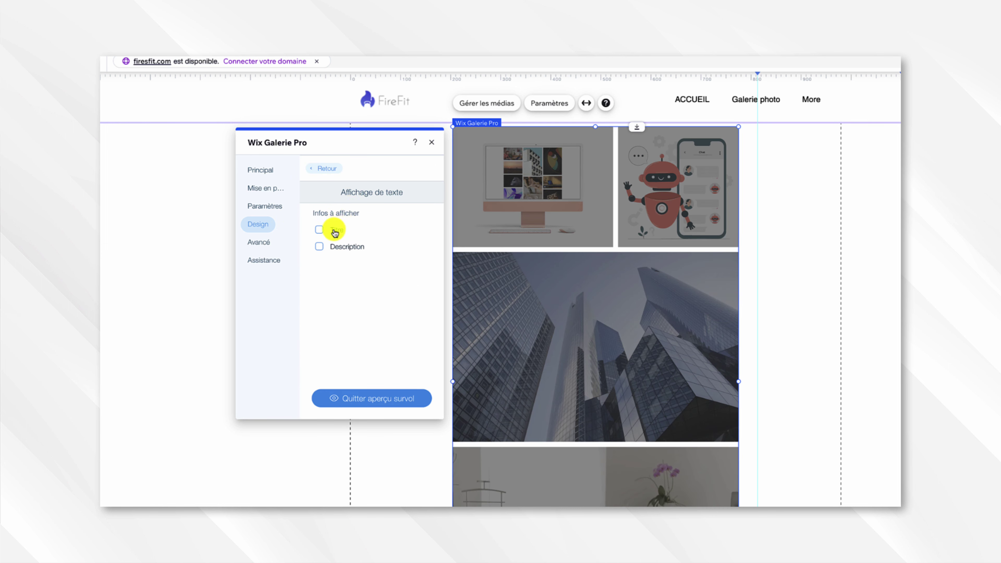
left_click(342, 246)
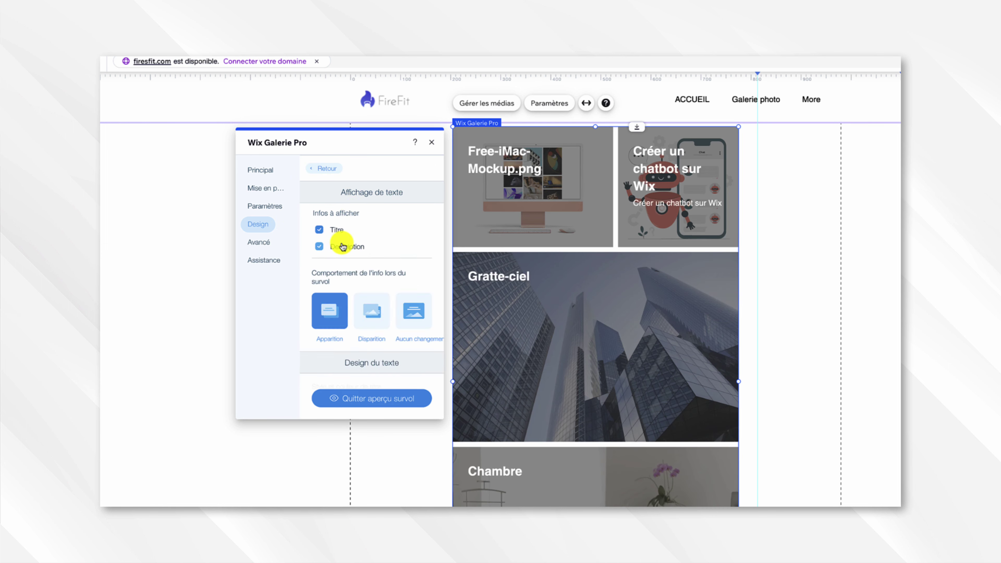
left_click(368, 312)
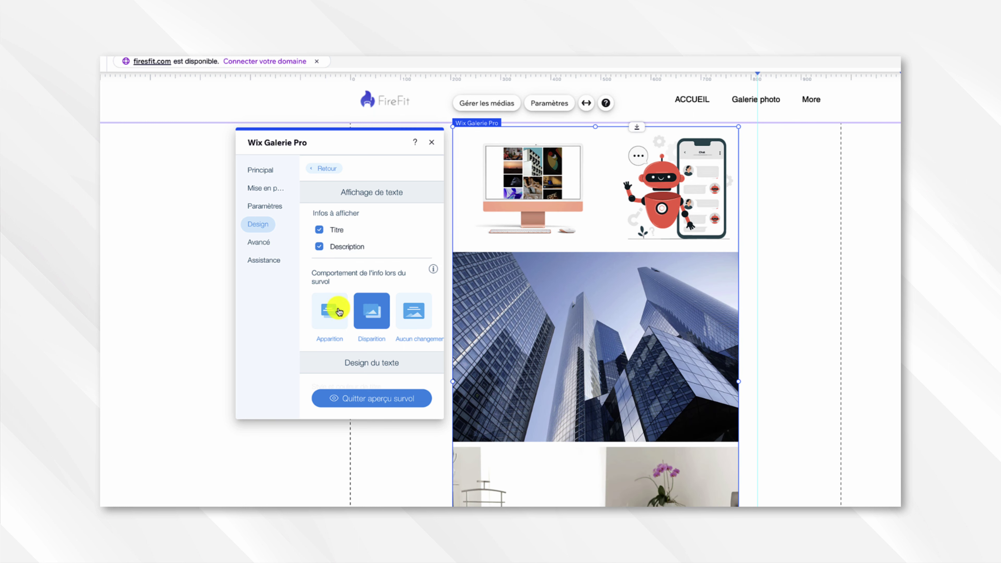
left_click(339, 311)
left_click(412, 313)
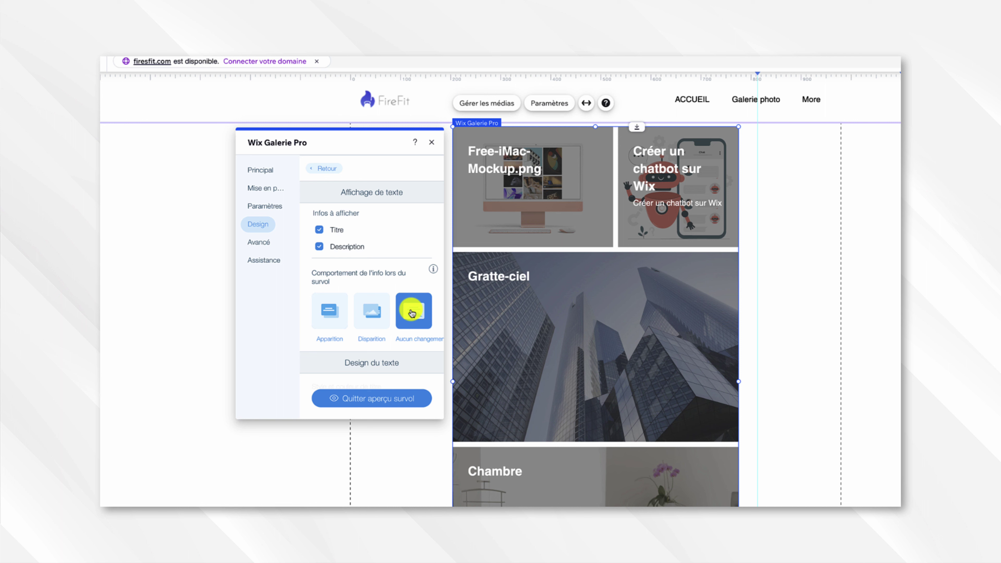
left_click(327, 168)
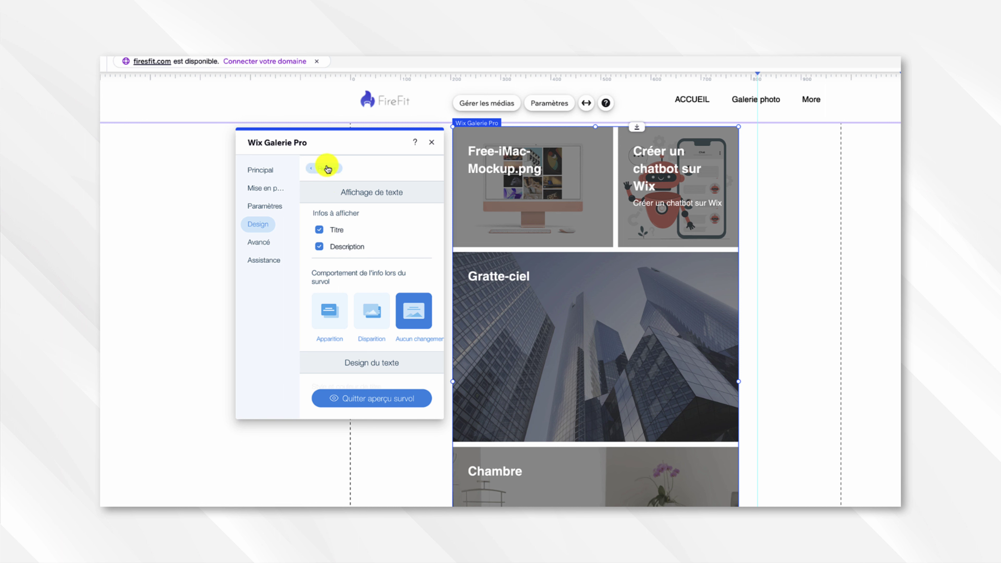
Enable the custom button on the gallery images with left horizontal alignment, and review its font, opacity, border and corner options.
left_click(346, 226)
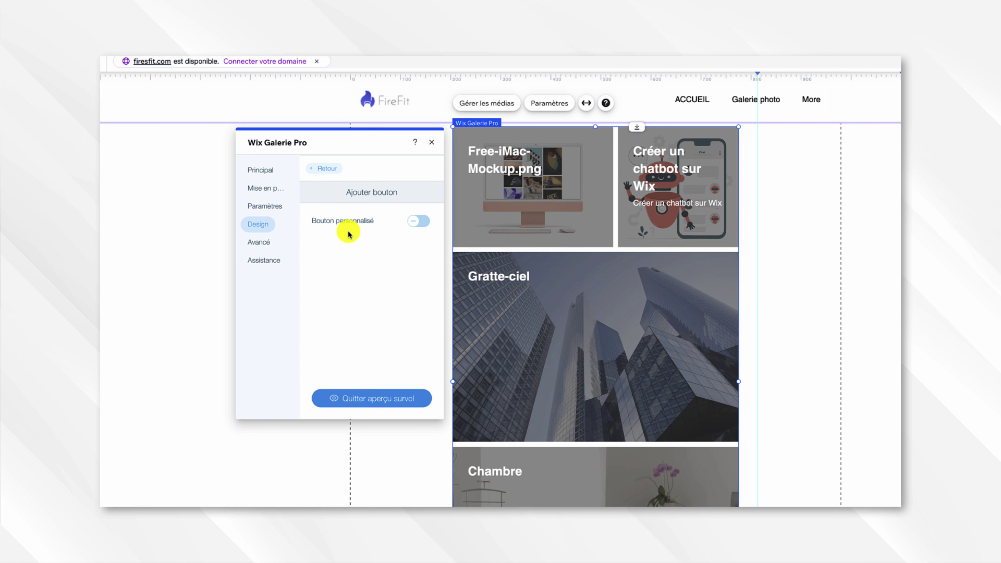
left_click(411, 220)
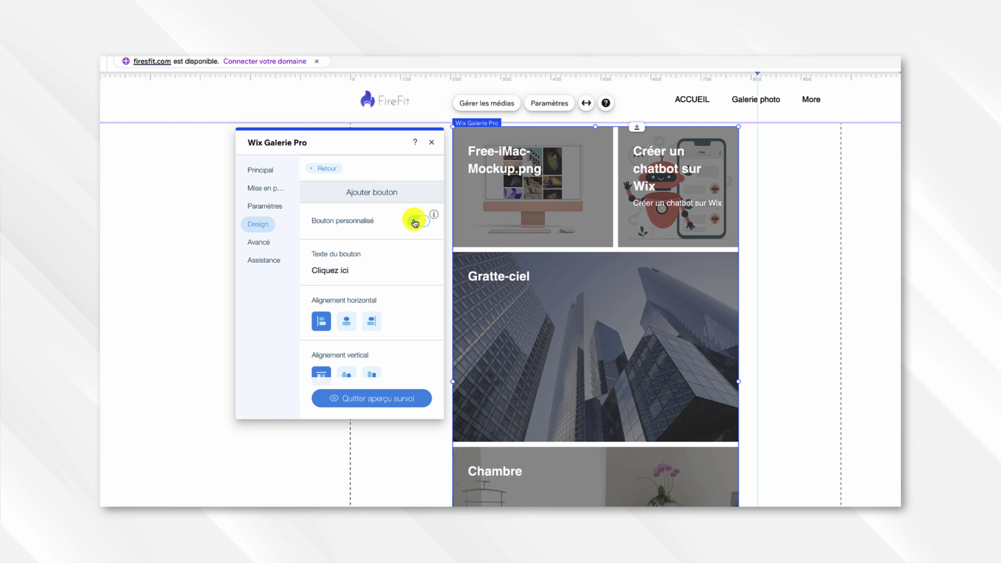
left_click(344, 321)
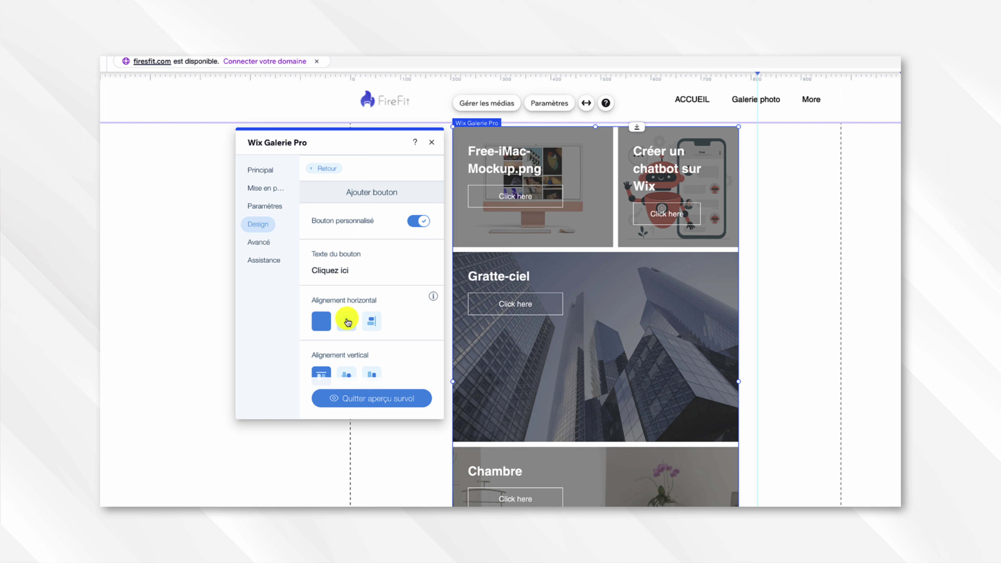
left_click(369, 320)
left_click(321, 321)
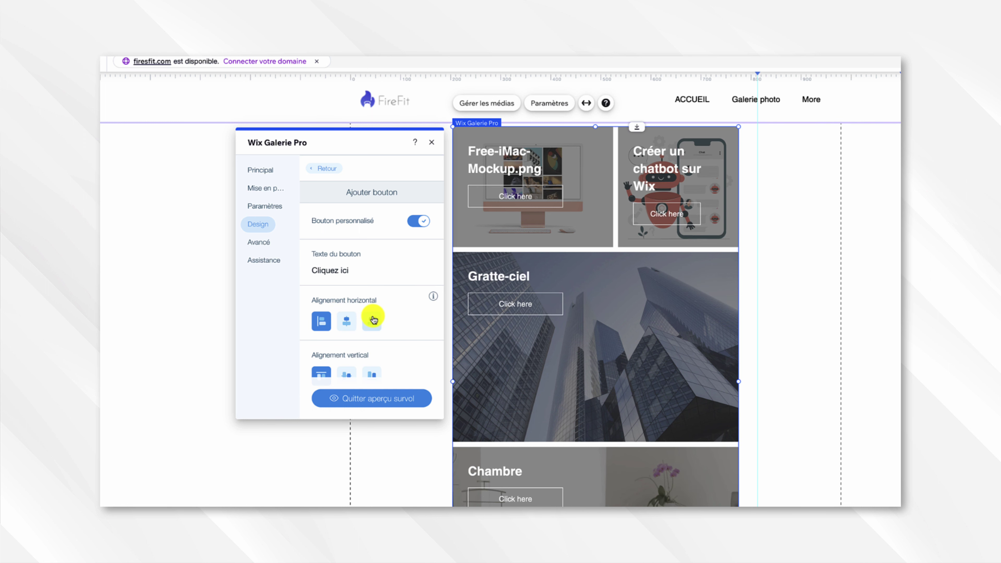
scroll(374, 319, "down", 4)
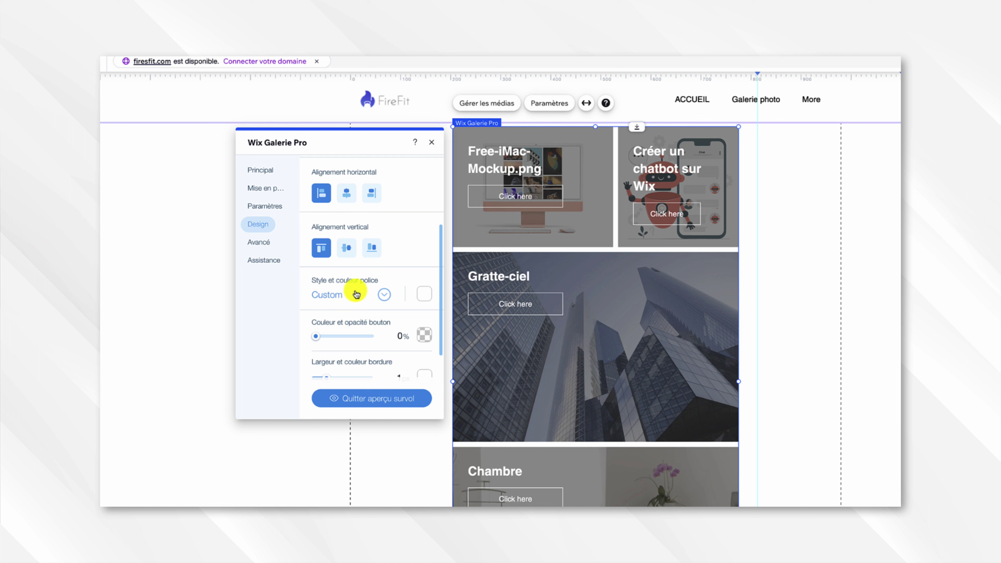
scroll(356, 293, "down", 1)
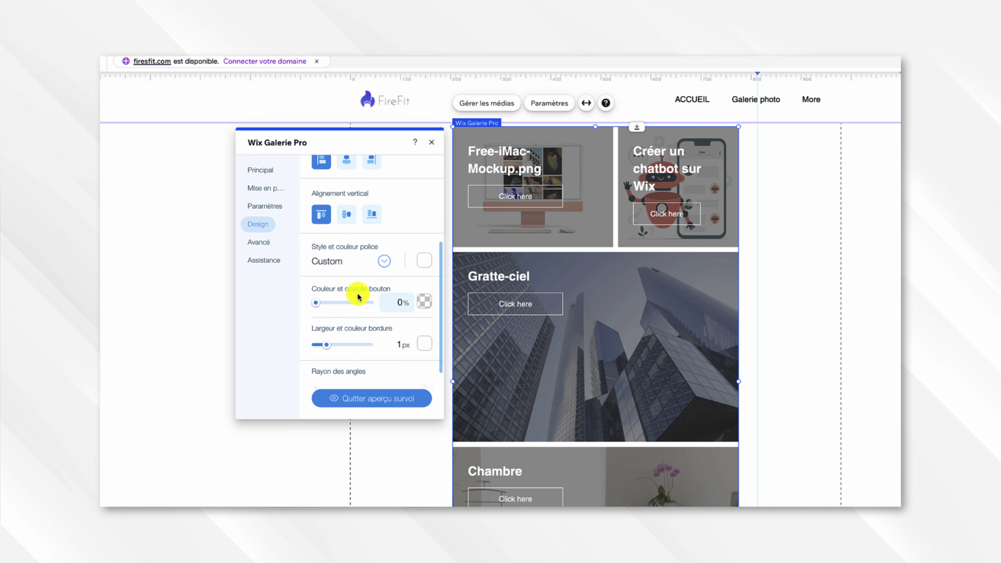
scroll(358, 296, "down", 1)
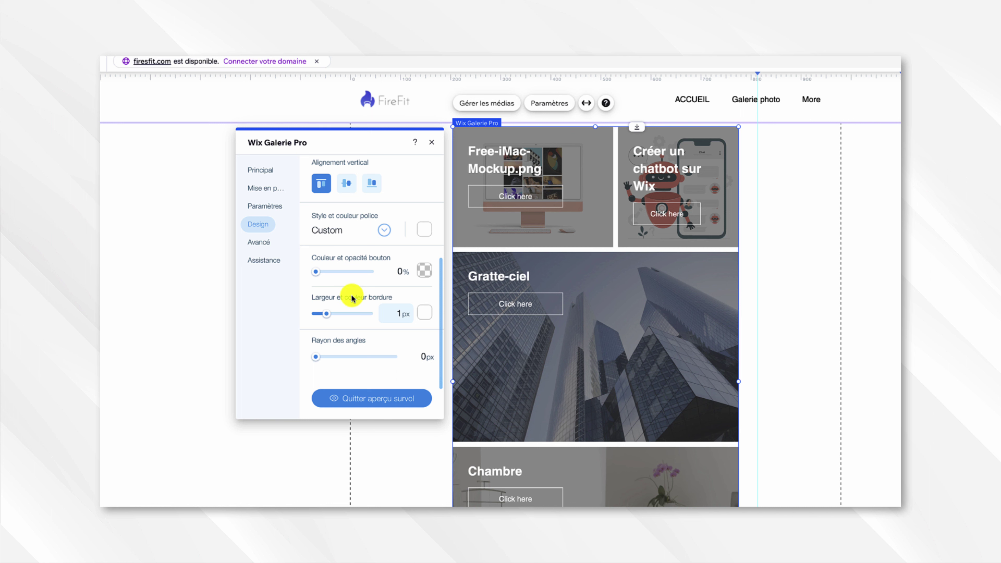
scroll(352, 298, "up", 3)
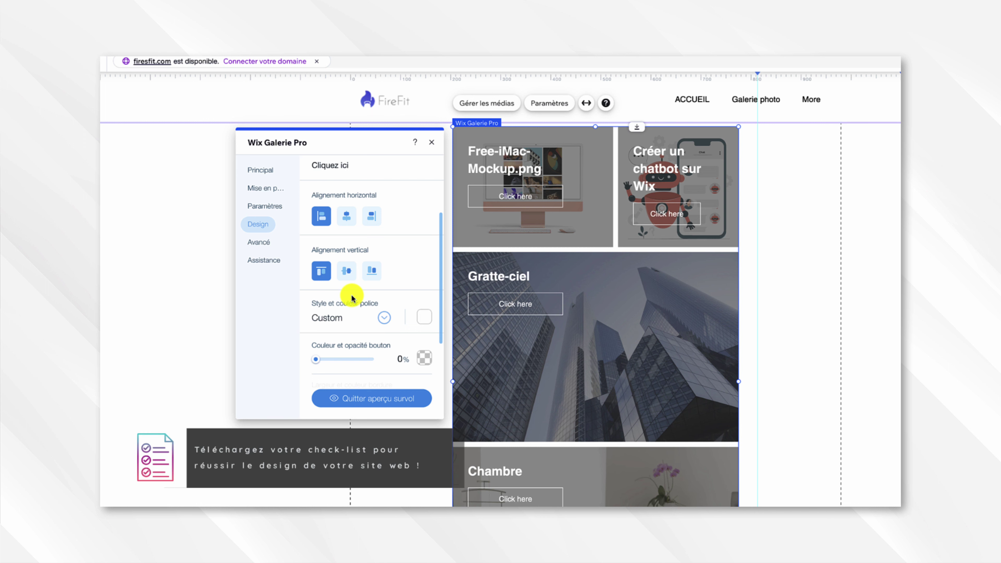
Set the image quality to 91 in the gallery's advanced settings.
left_click(286, 246)
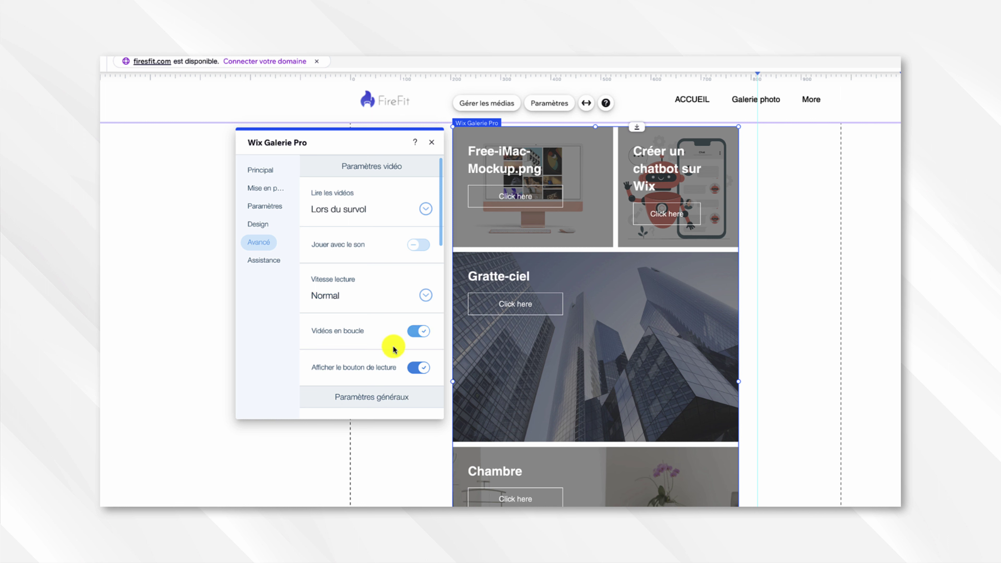
scroll(394, 351, "down", 3)
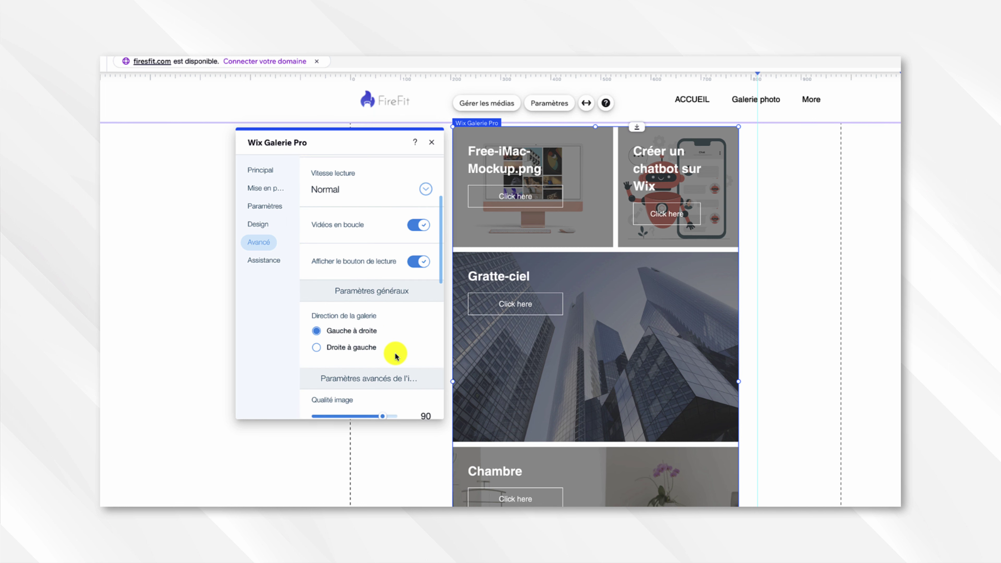
scroll(396, 356, "down", 3)
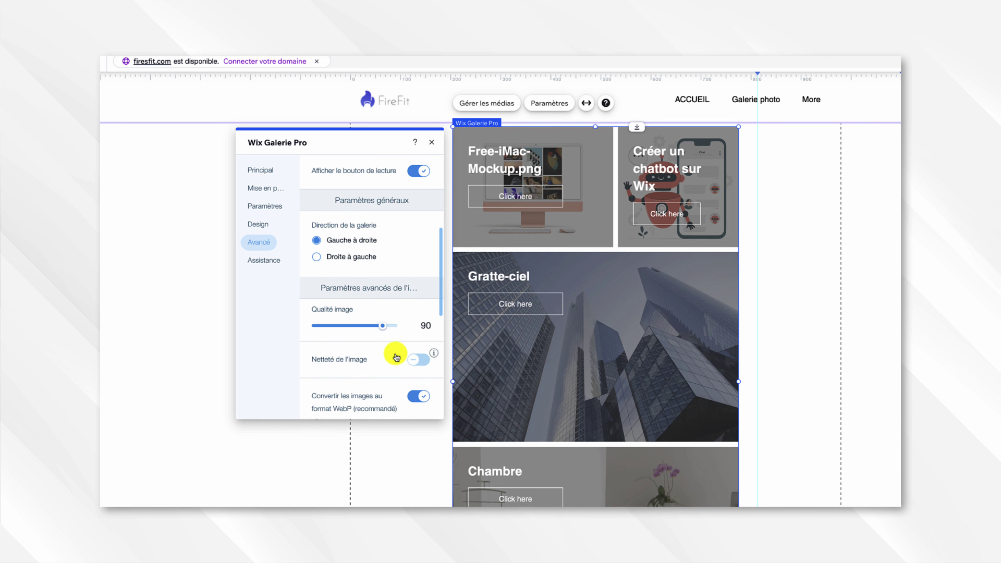
scroll(397, 357, "down", 1)
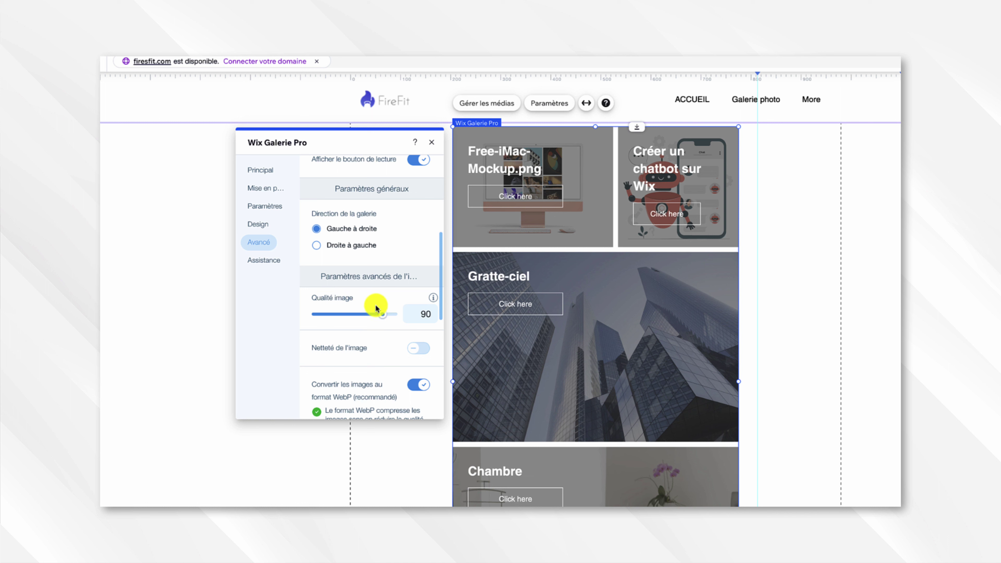
mouse_move(386, 317)
left_mouse_down()
mouse_move(475, 313)
mouse_move(383, 317)
left_mouse_up()
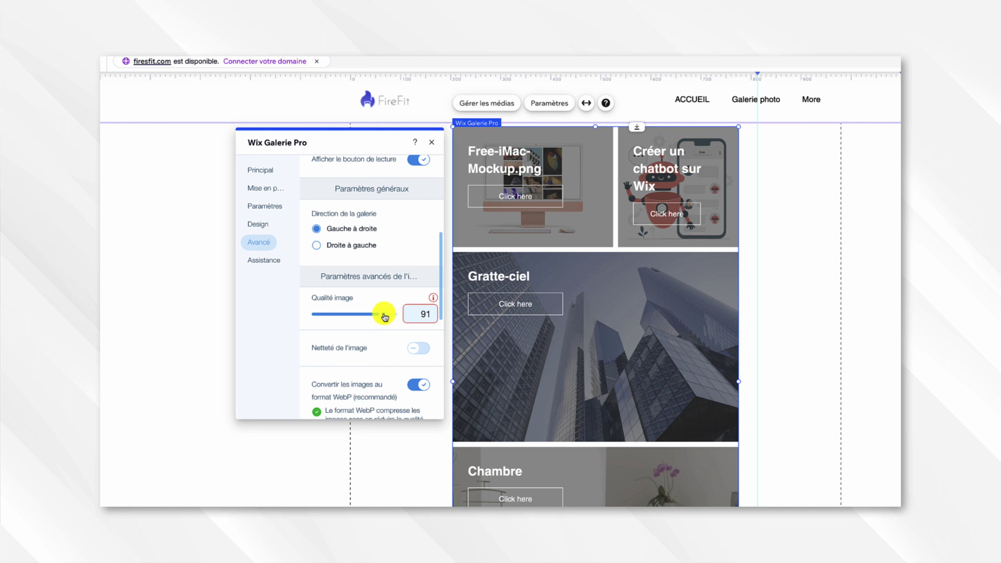
Look through the image sharpness, WebP conversion, automatic resizing and Lightroom options, and open the Assistance section.
scroll(384, 317, "down", 1)
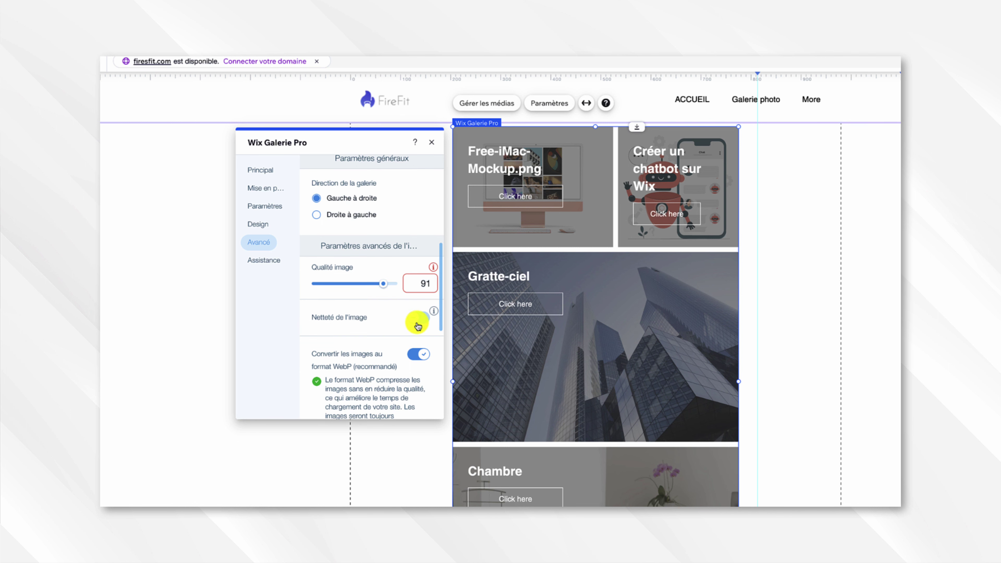
scroll(353, 286, "down", 3)
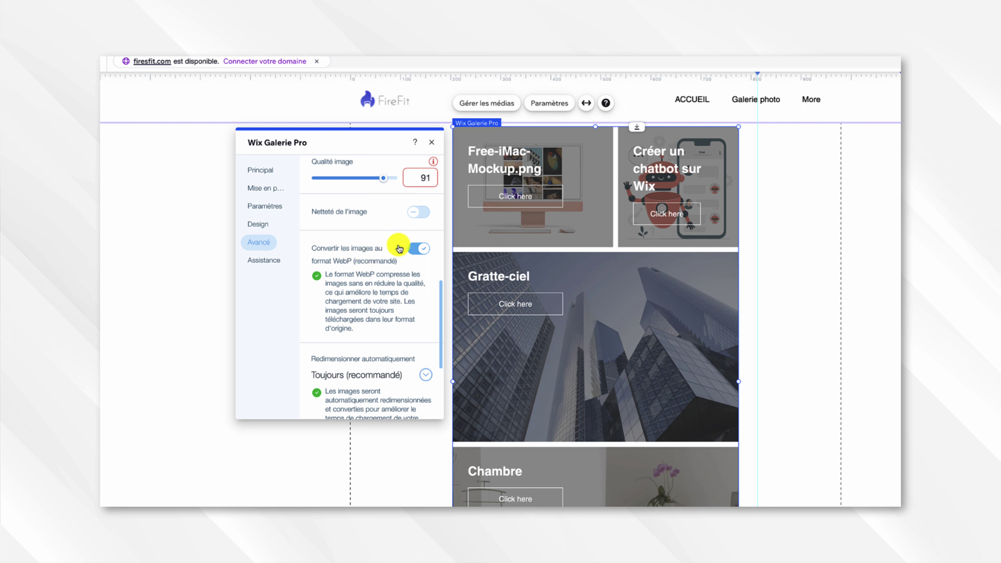
scroll(366, 272, "down", 3)
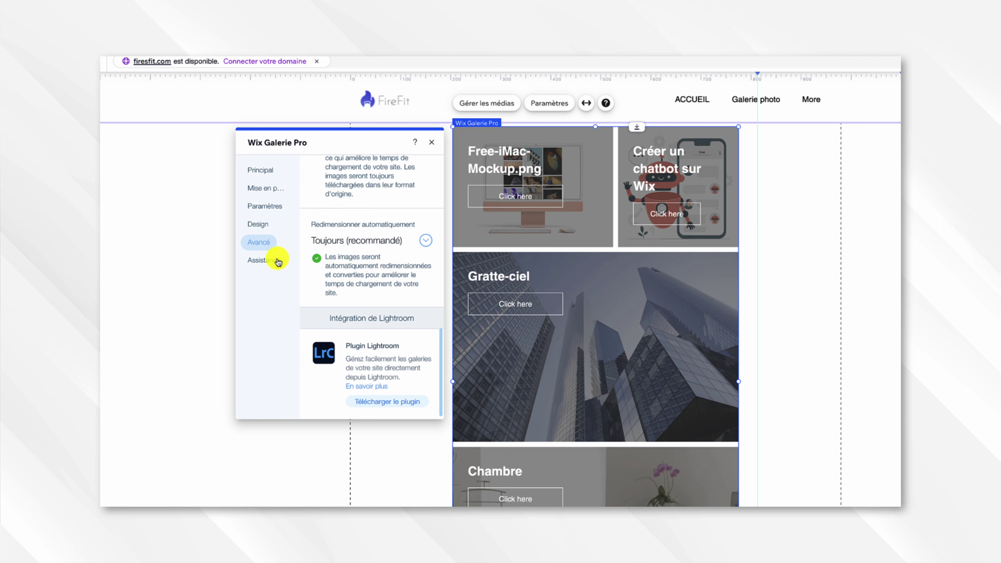
left_click(269, 261)
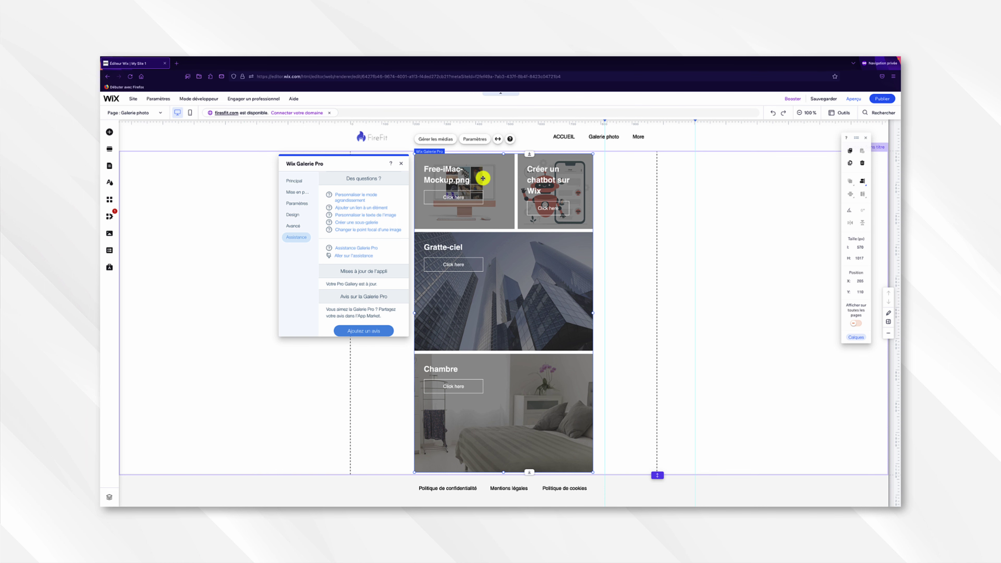
Remove all the existing images from the gallery's media organizer.
left_click(449, 141)
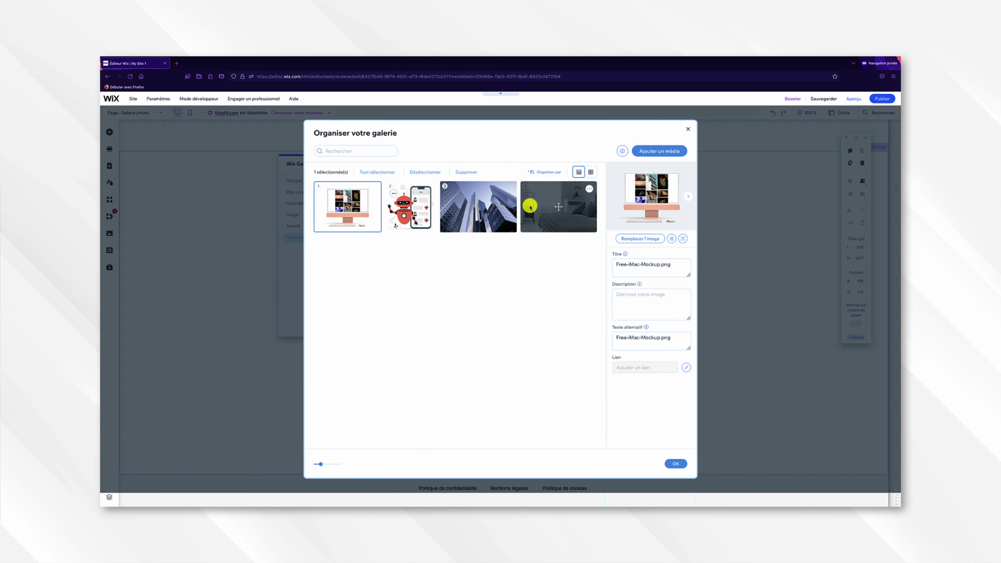
left_click(532, 207)
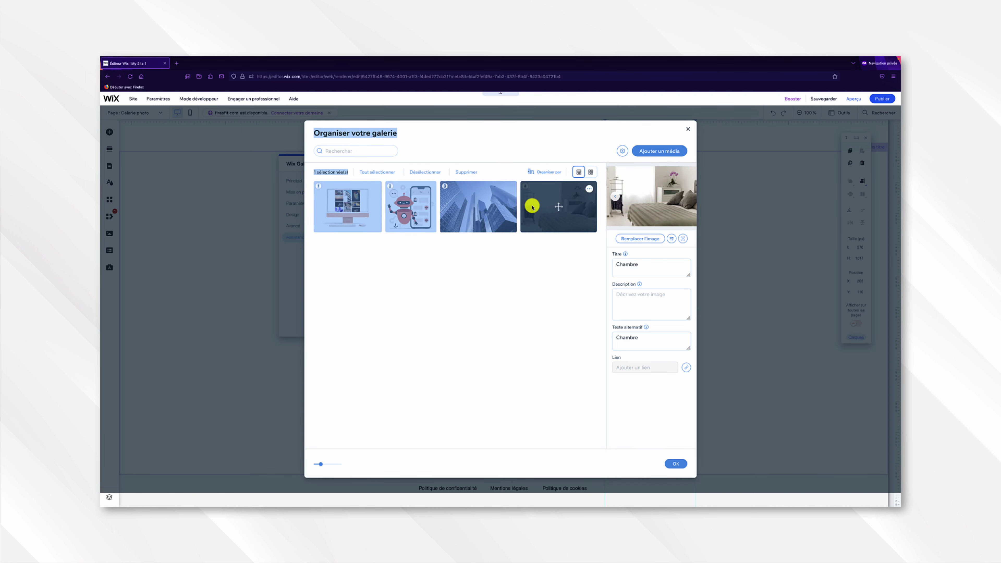
left_click(371, 172)
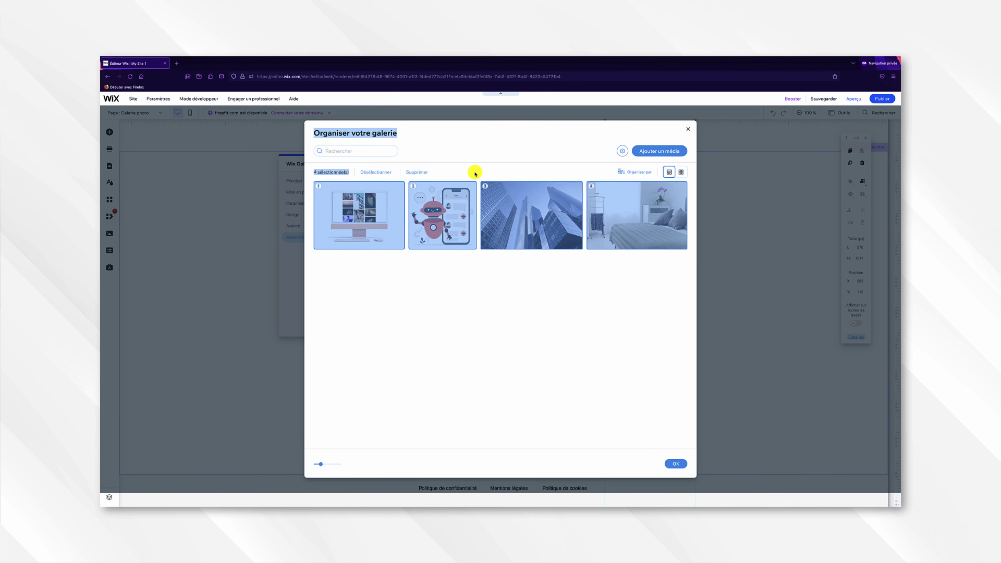
left_click(417, 172)
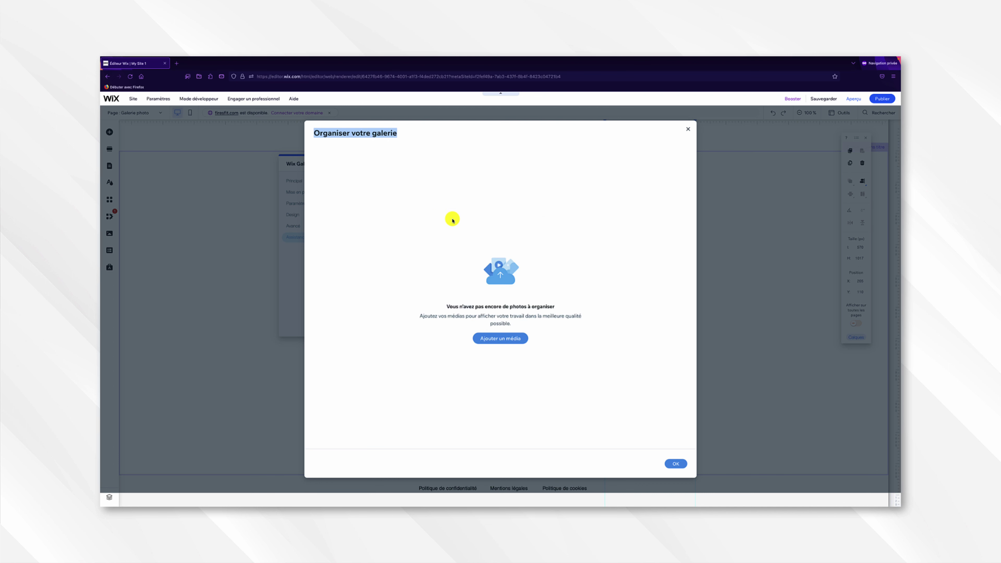
Start adding images to the empty gallery and search the Wix photos and videos library for "boulangerie".
left_click(510, 340)
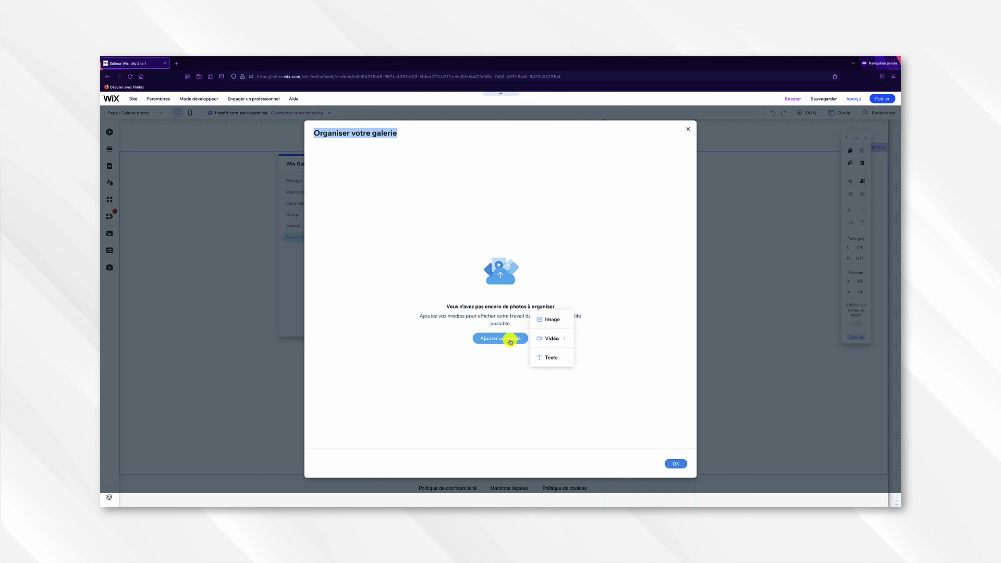
left_click(550, 319)
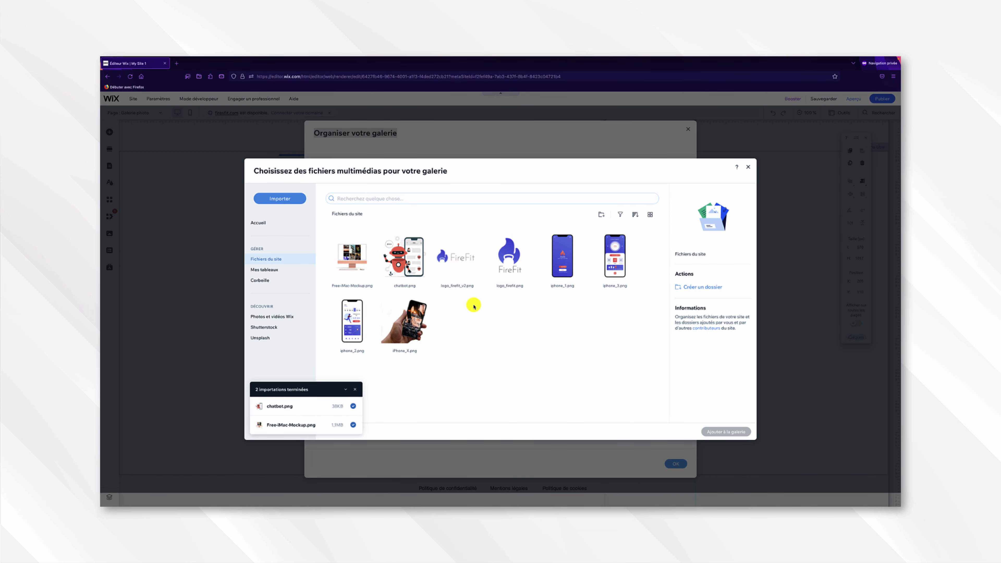
left_click(291, 317)
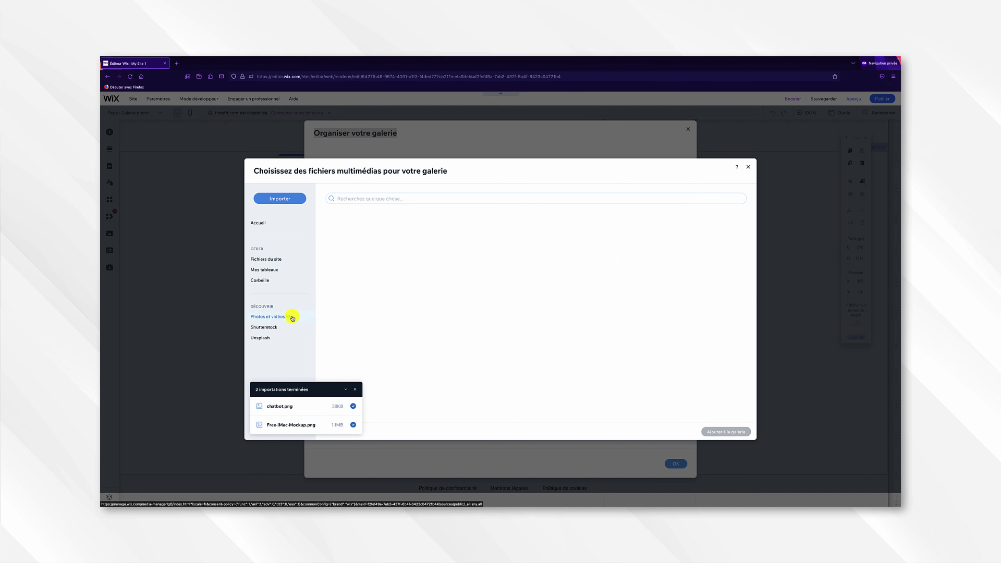
left_click(425, 200)
type("boulangerie")
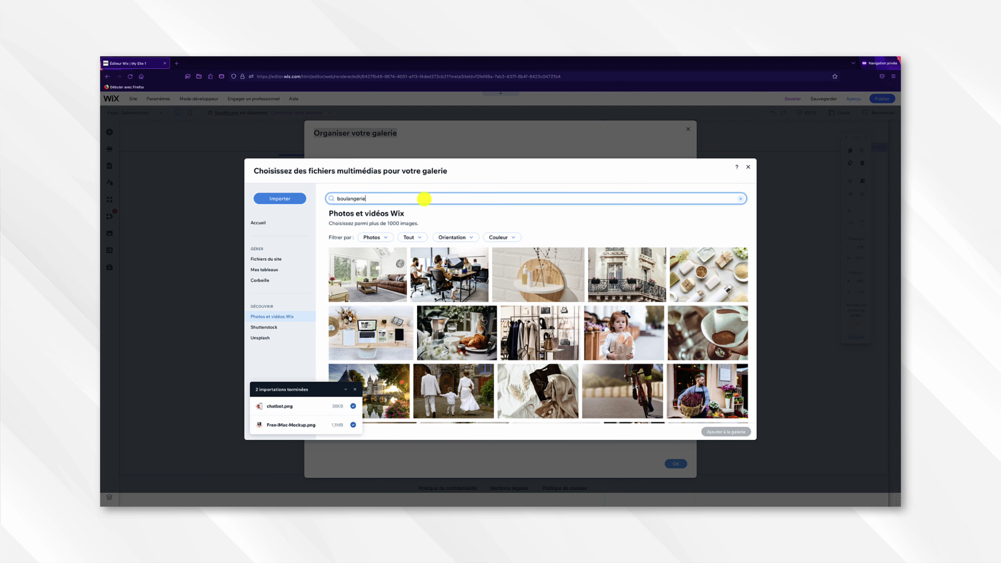
key("Return")
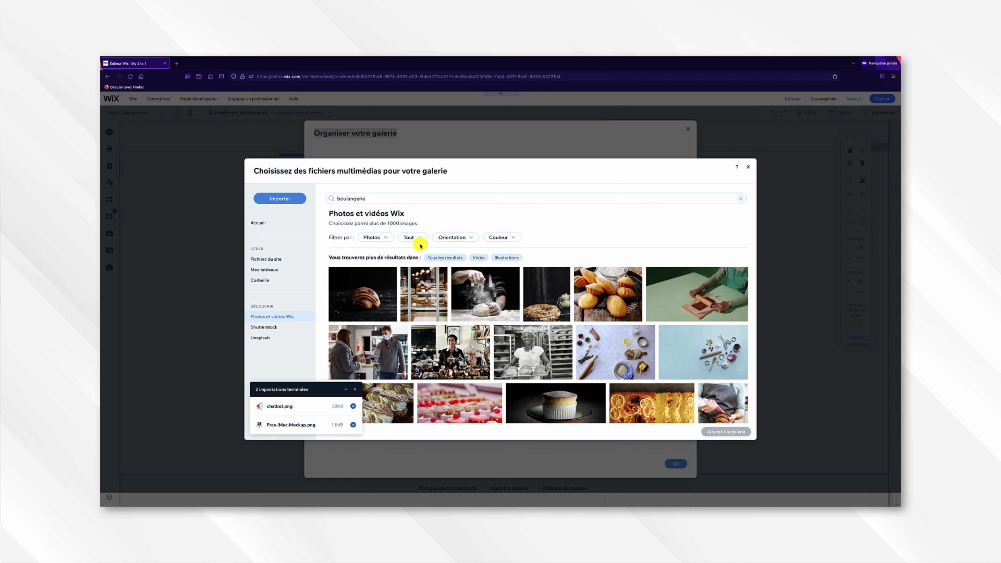
Select the chocolate croissant, colourful pastries, éclairs, chocolate-filled biscuits and coloured macarons photos from the search results.
left_click(366, 287)
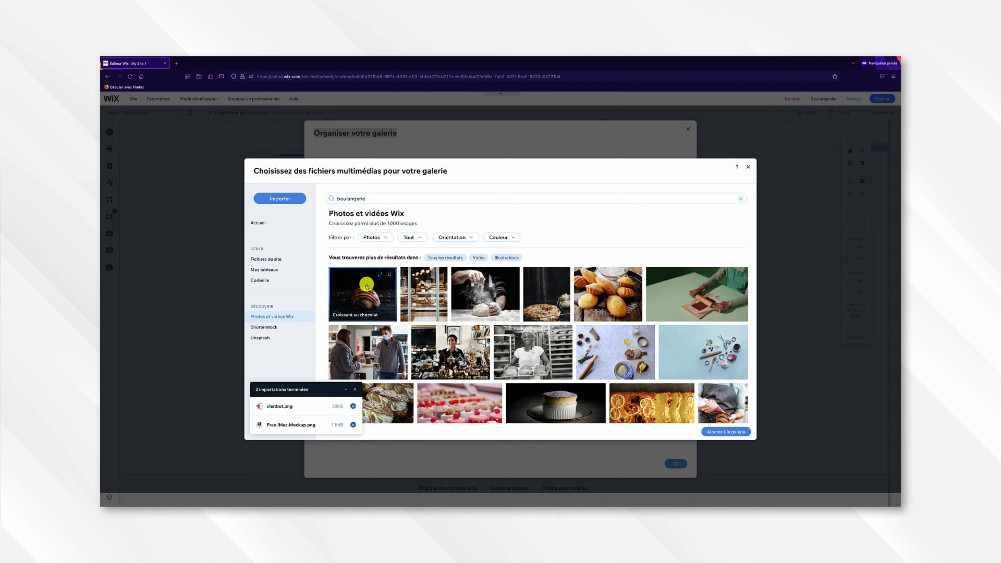
scroll(471, 315, "down", 2)
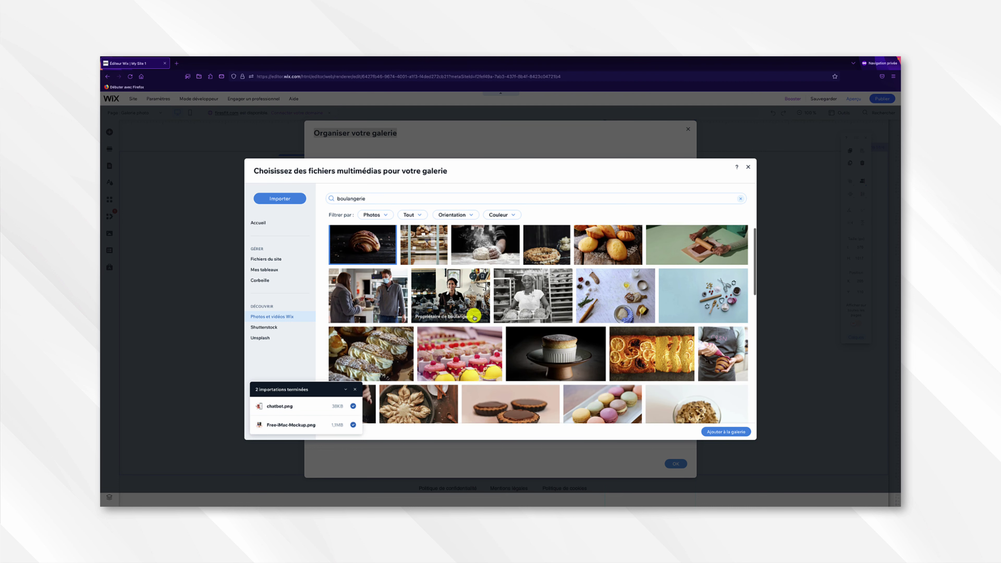
left_click(475, 343)
left_click(400, 341)
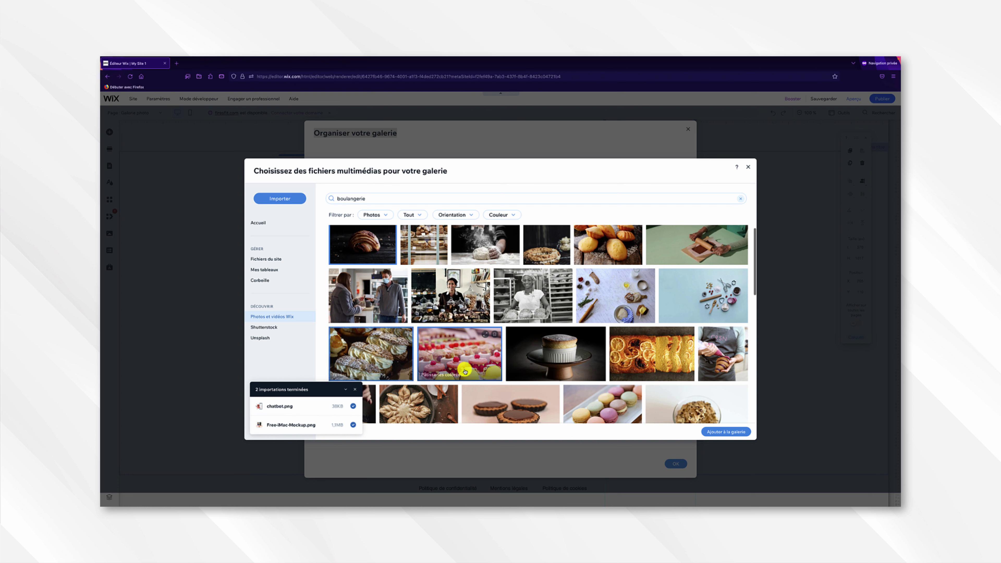
scroll(477, 355, "down", 2)
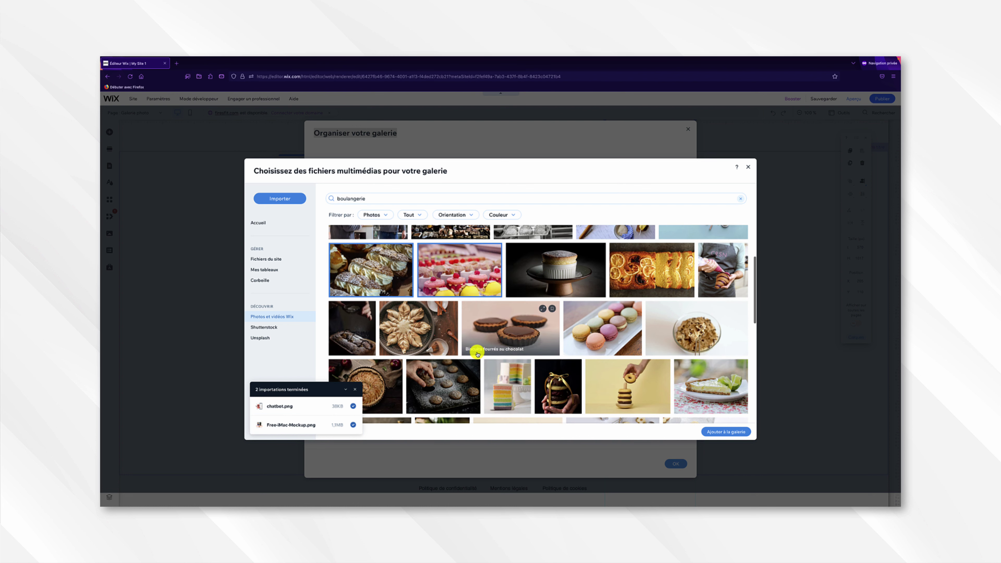
left_click(499, 327)
left_click(602, 332)
Also select the raspberry macarons, vanilla cupcake and blackberry cupcakes photos, then add the whole selection to the gallery and save it.
scroll(600, 330, "down", 2)
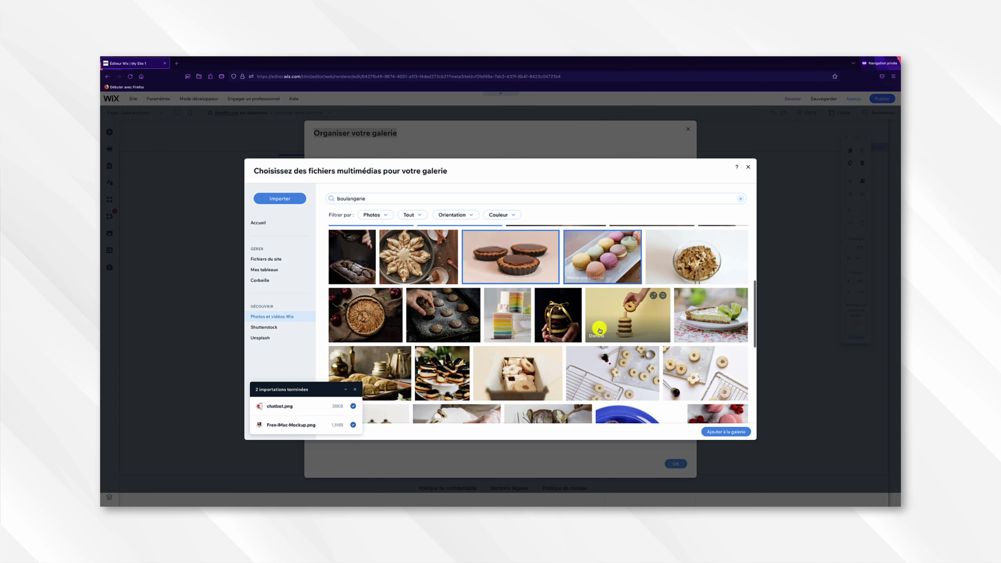
scroll(599, 330, "down", 2)
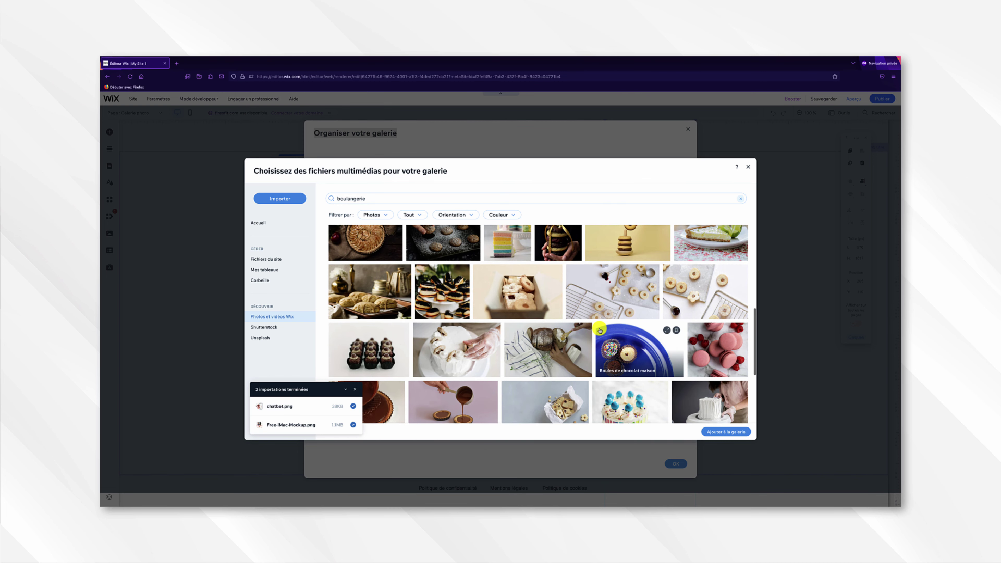
scroll(532, 334, "down", 3)
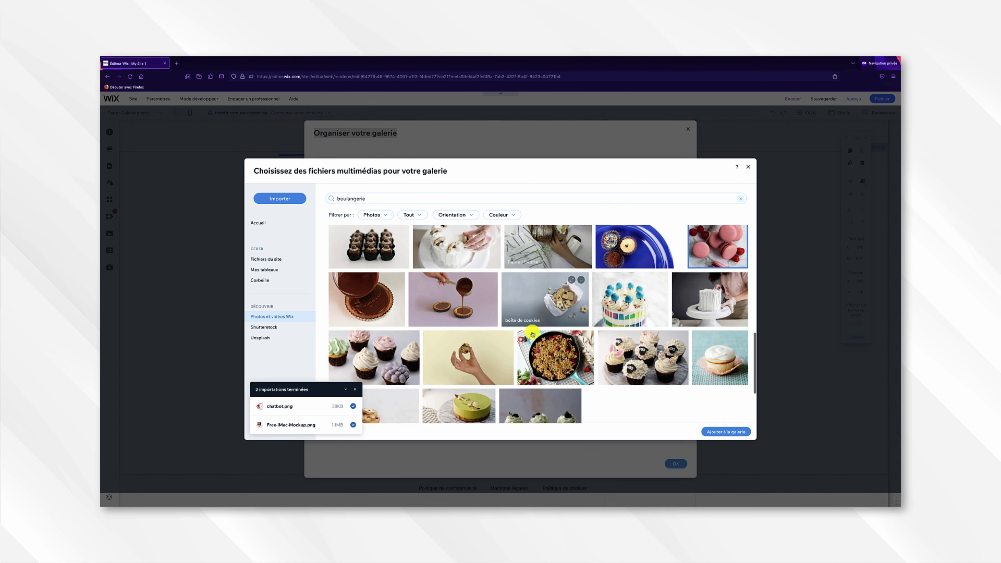
scroll(532, 334, "down", 1)
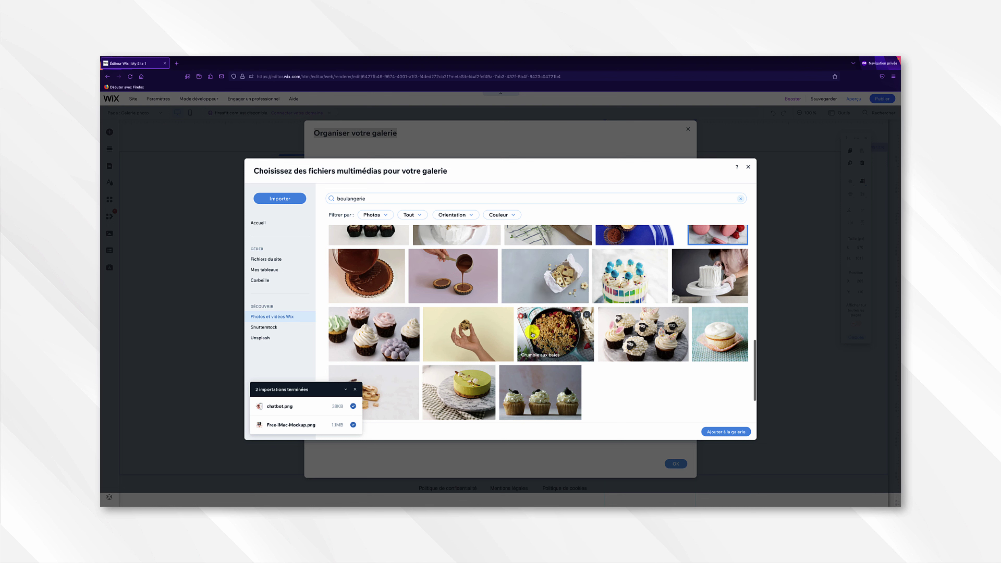
left_click(725, 340)
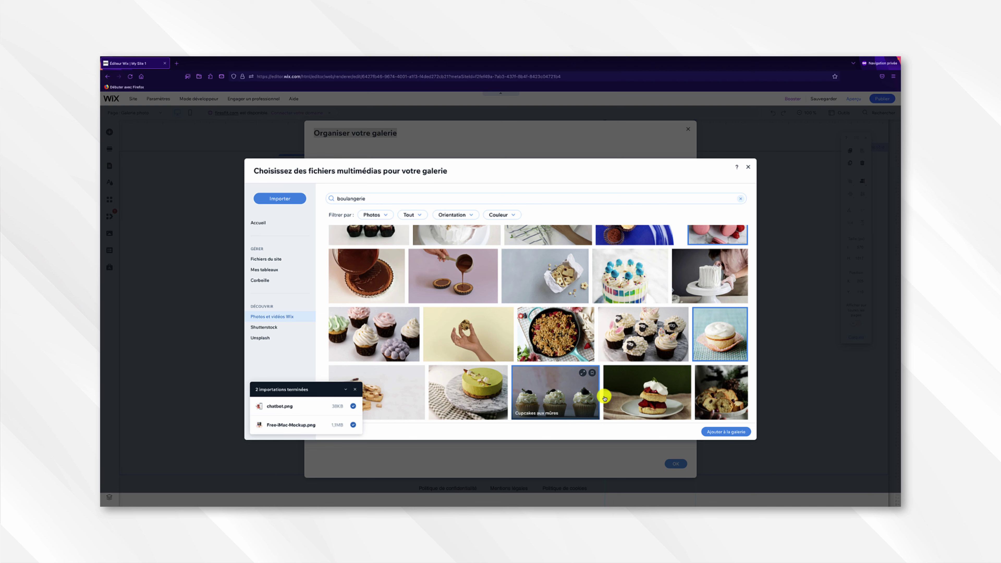
left_click(723, 436)
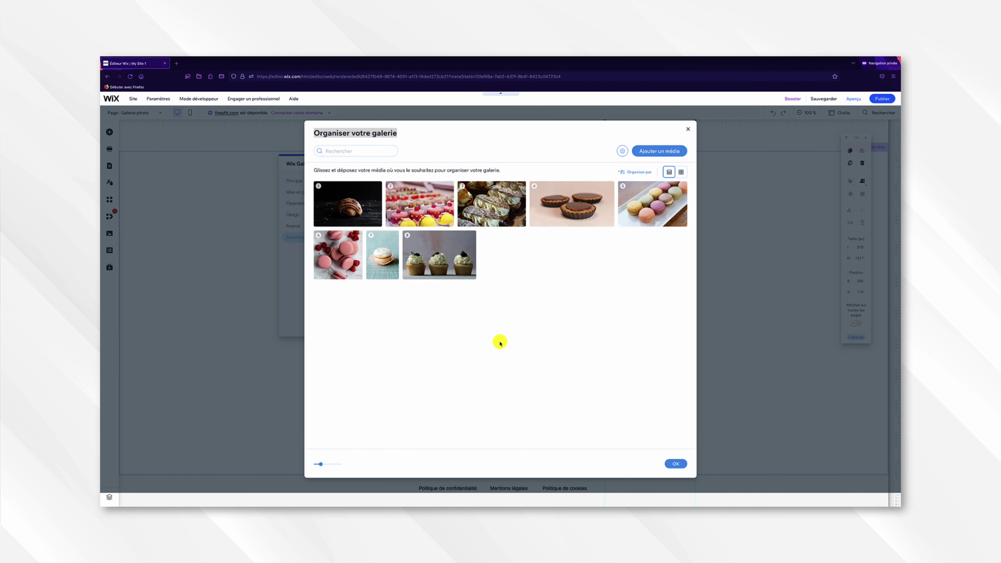
left_click(466, 262)
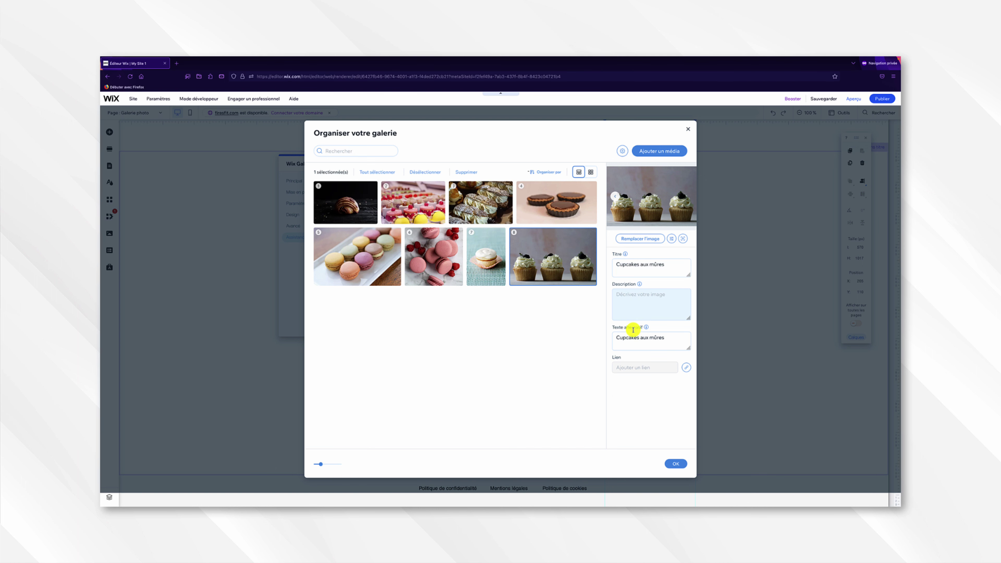
left_click(677, 464)
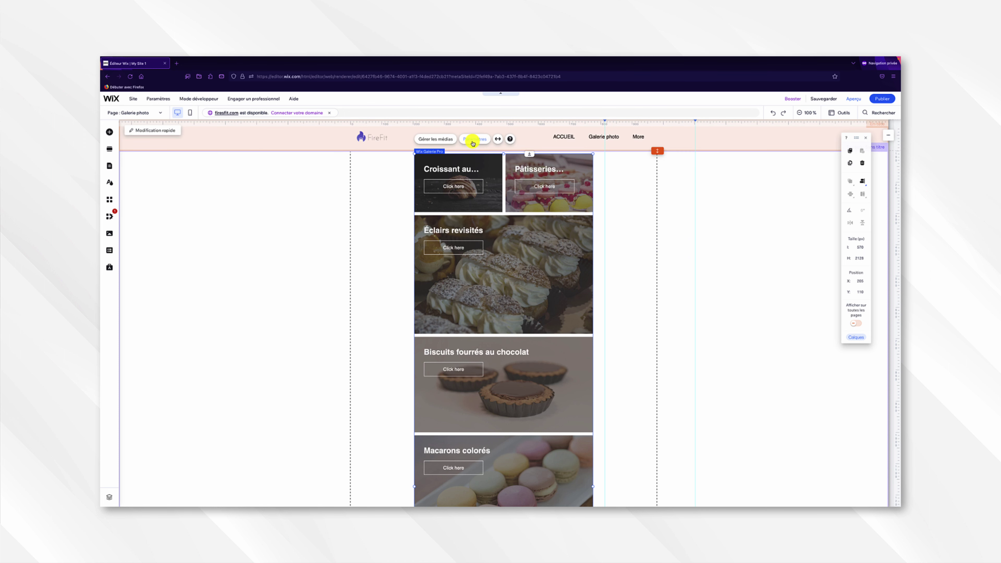
Change the gallery's layout to Briques.
left_click(473, 141)
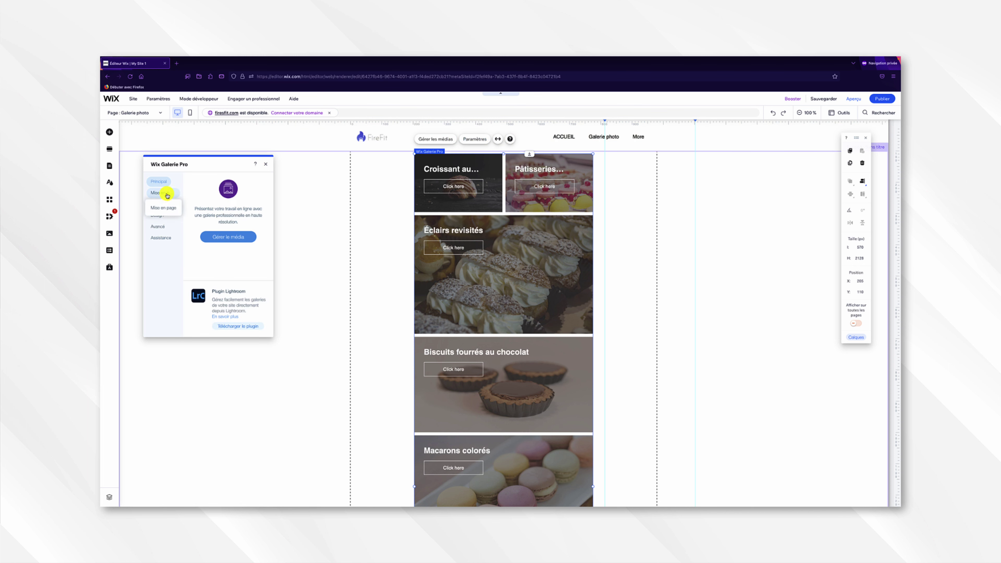
left_click(167, 195)
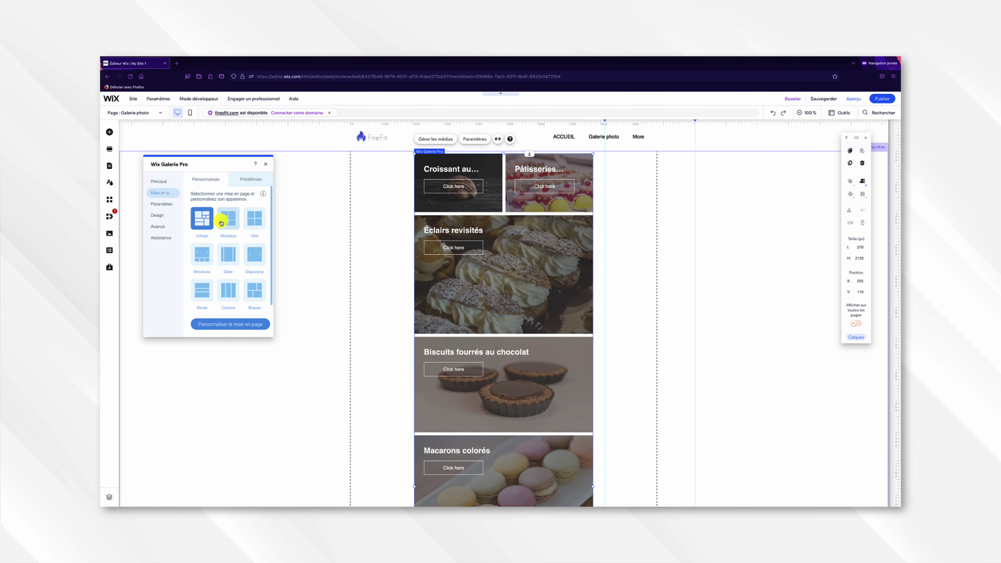
left_click(252, 284)
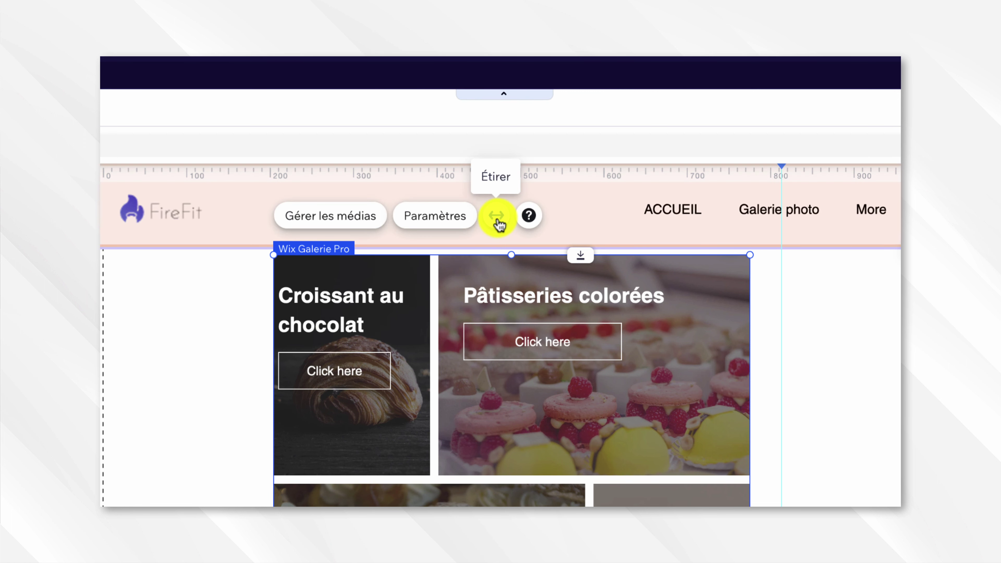
Stretch the gallery across the full page width with 10 px margins.
left_click(498, 221)
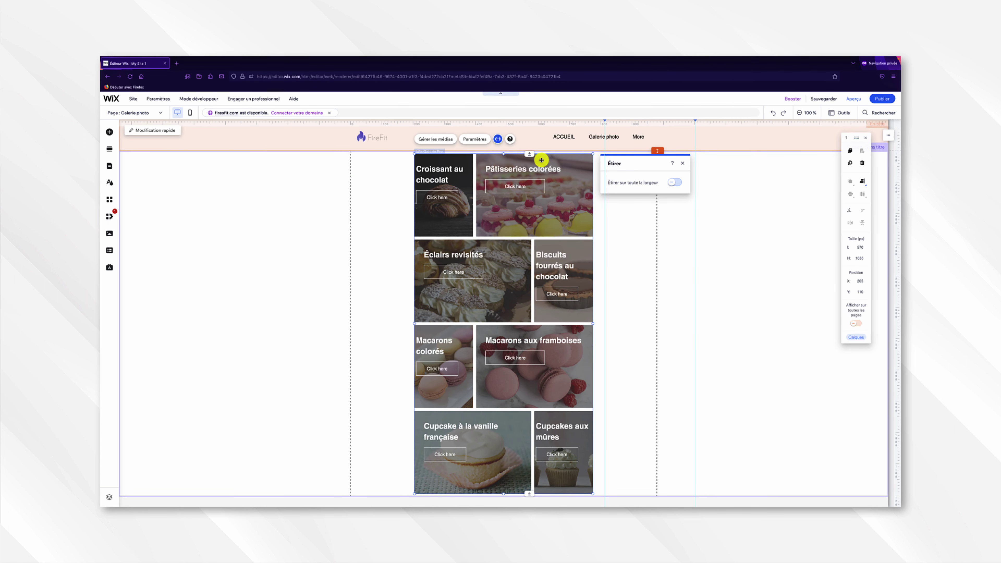
left_click(673, 184)
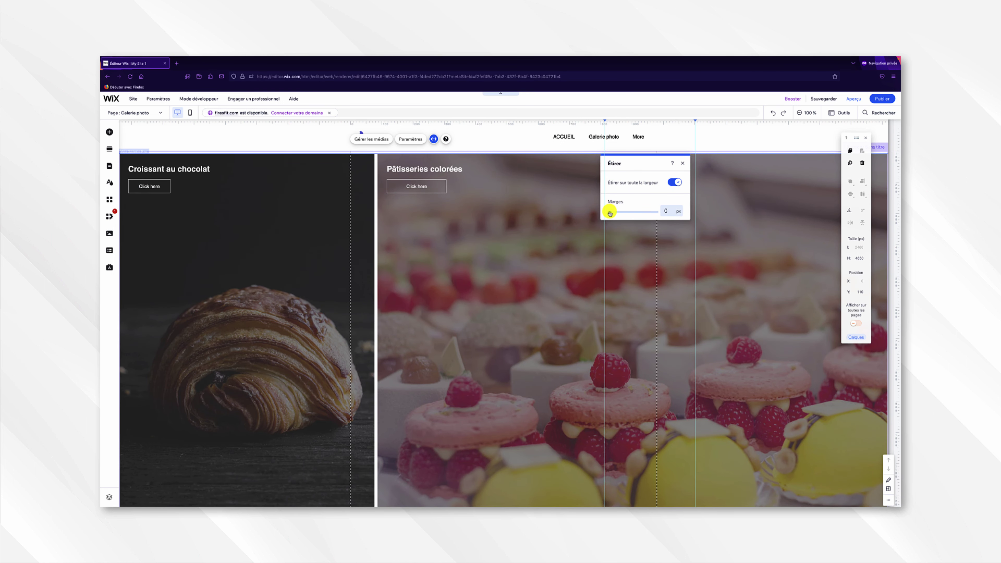
left_click_drag(609, 211, 610, 213)
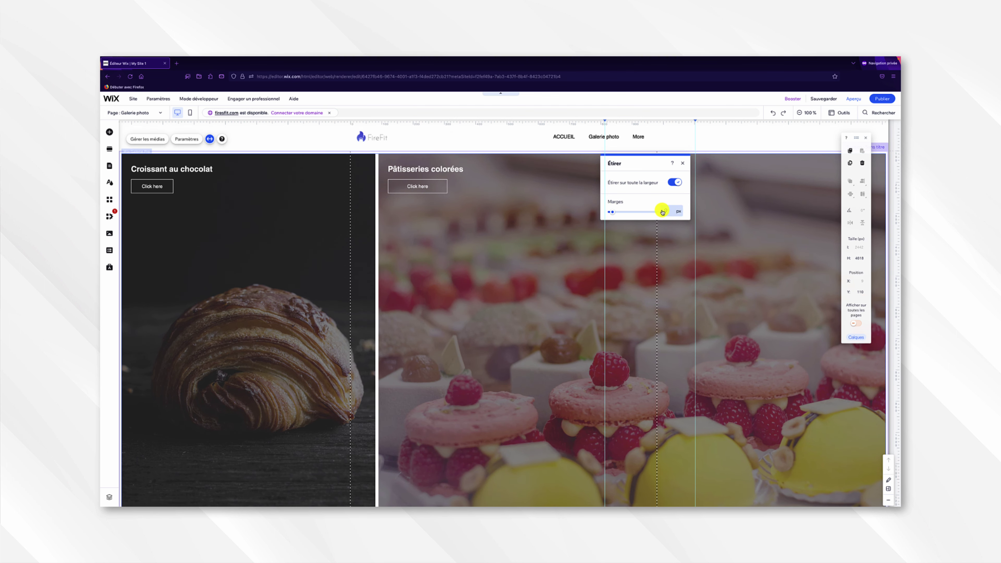
left_click(662, 211)
type("10")
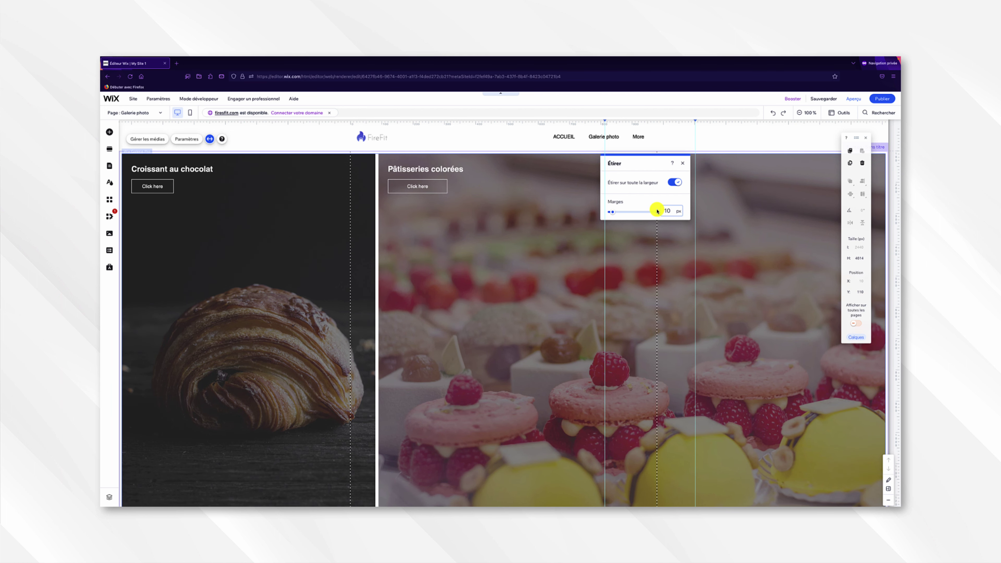
left_click(682, 163)
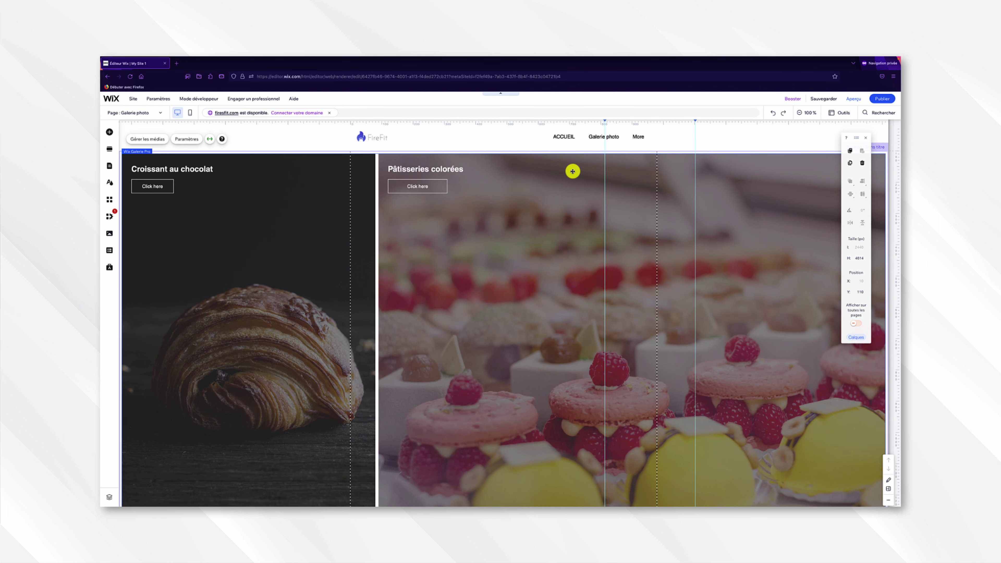
Set gallery items to Ouvert en plein écran when clicked, and enable social network sharing and the heart icon.
left_click(540, 172)
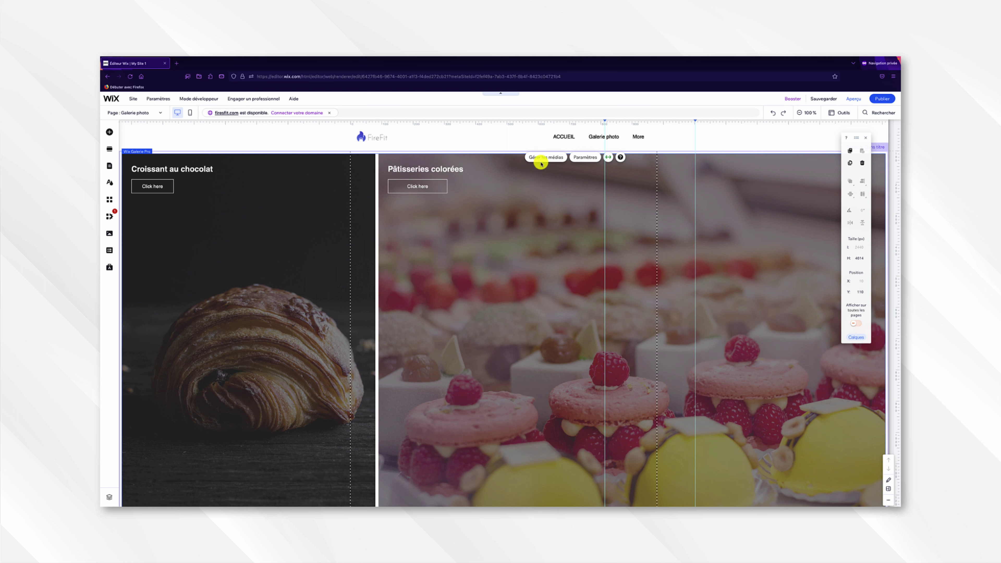
left_click(577, 158)
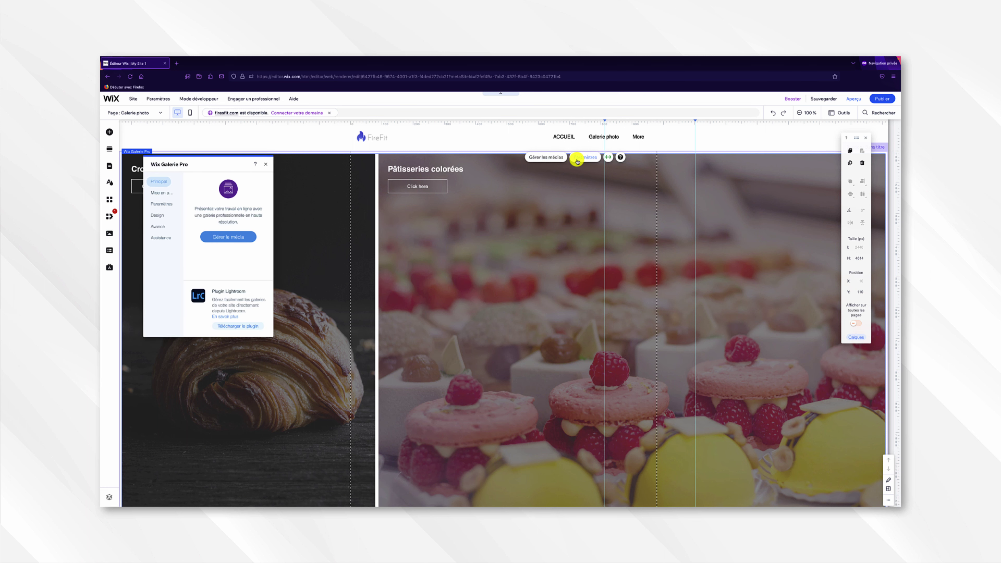
left_click(153, 205)
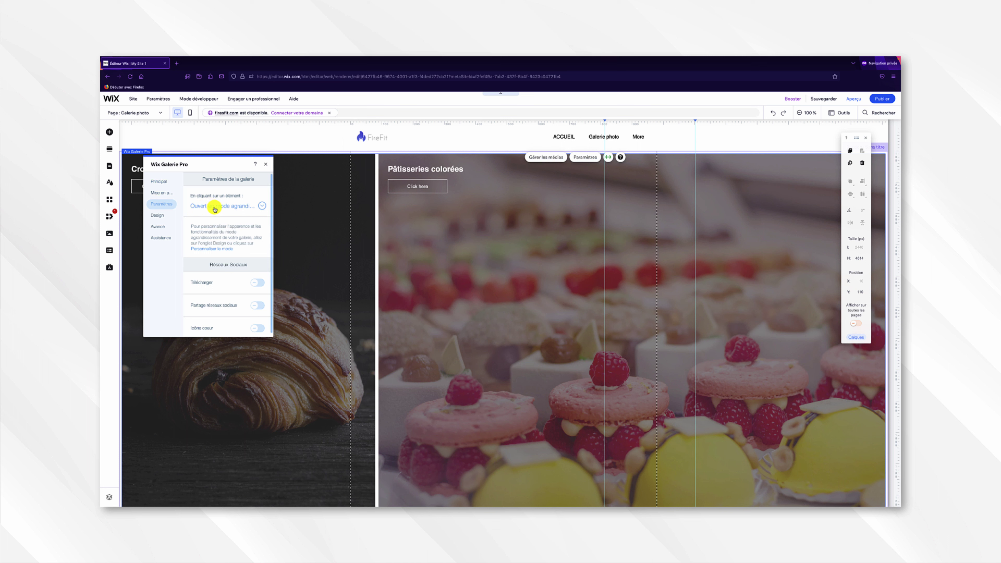
left_click(215, 207)
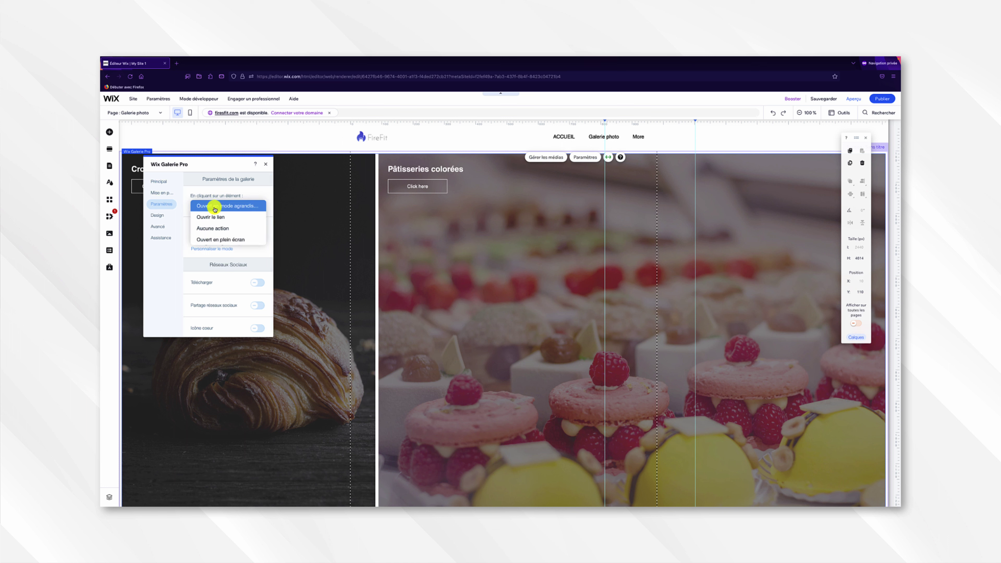
left_click(229, 239)
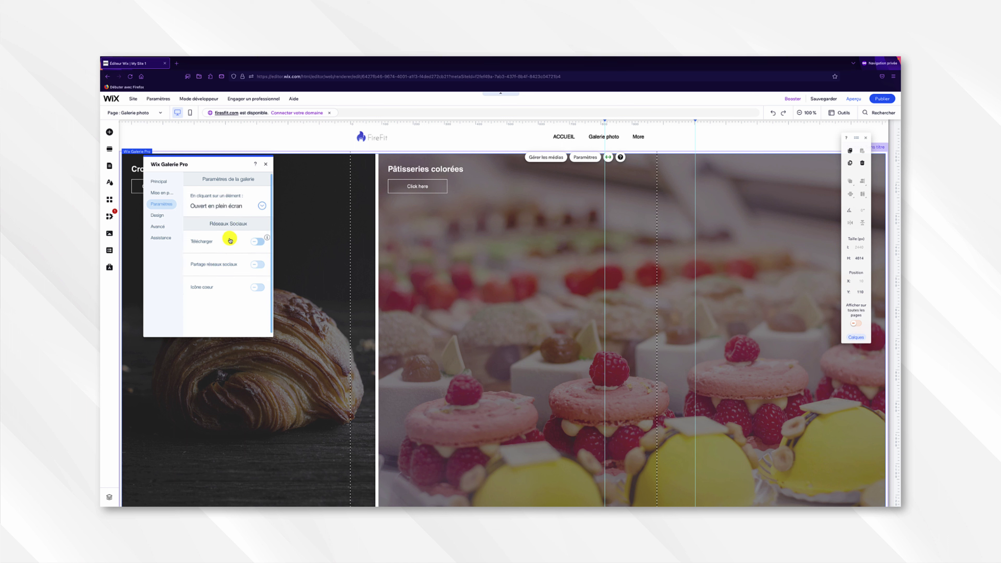
left_click(254, 265)
left_click(252, 287)
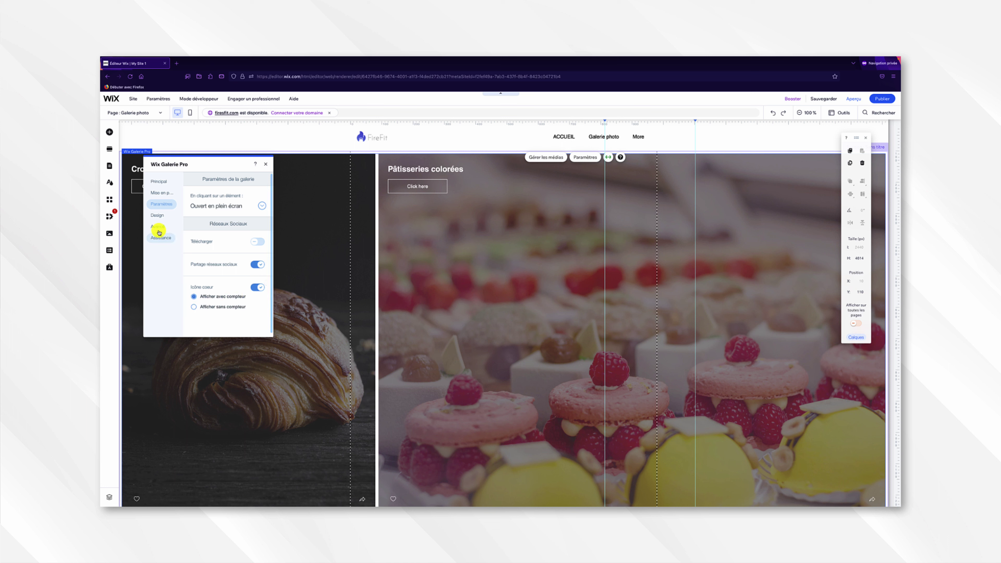
Set the gallery's overlay design to Superposition partielle with its size defined in pixels.
left_click(154, 216)
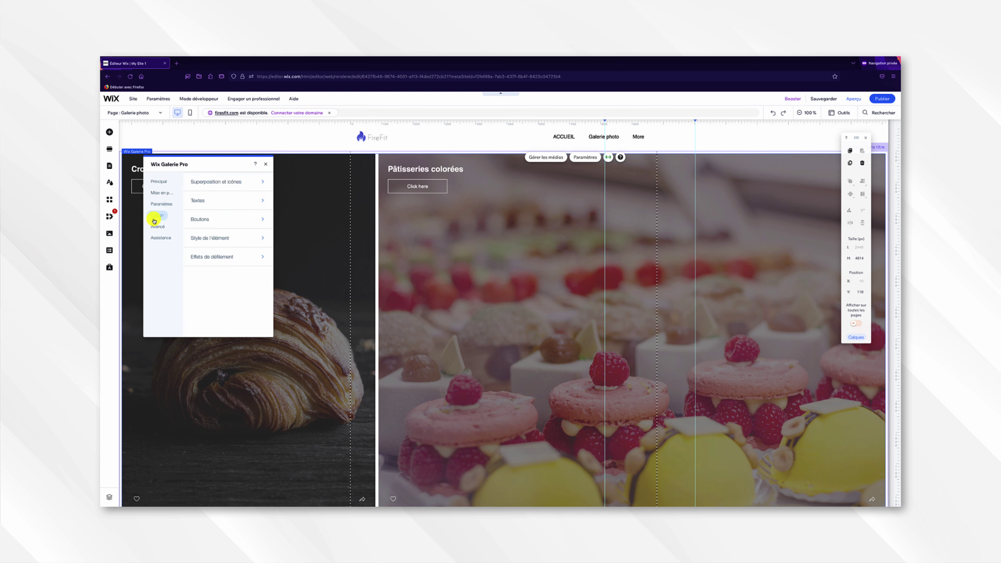
left_click(219, 186)
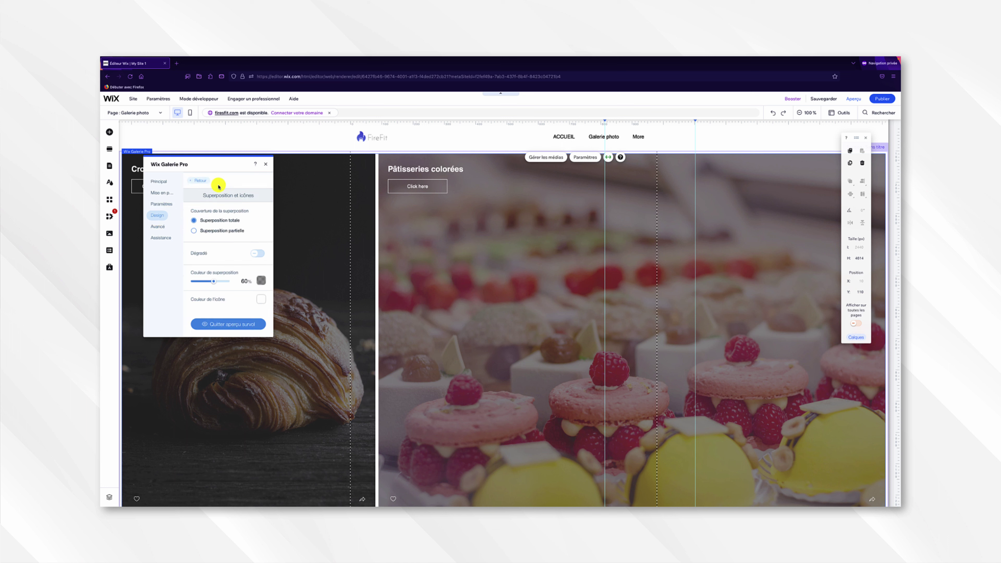
left_click(216, 232)
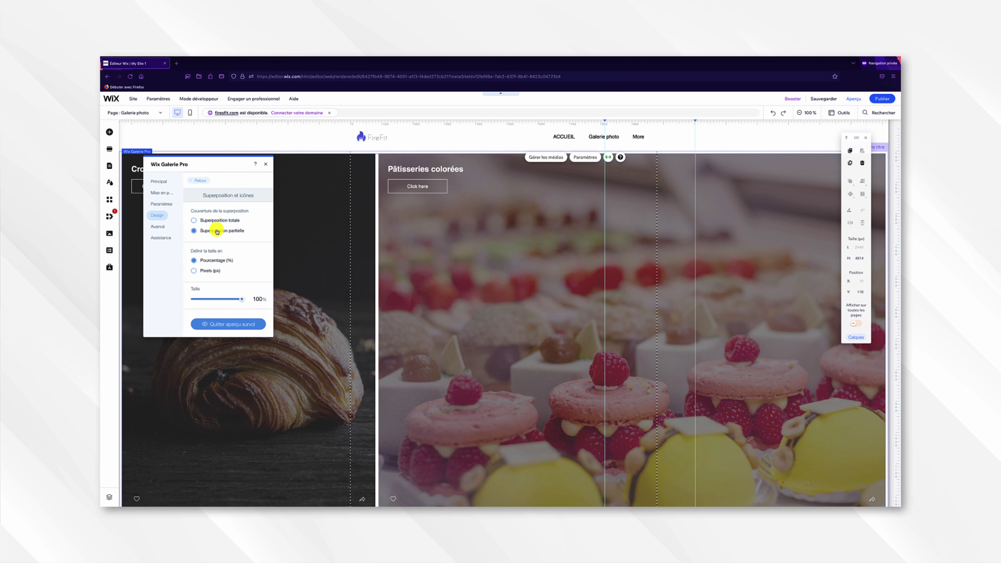
left_click(210, 271)
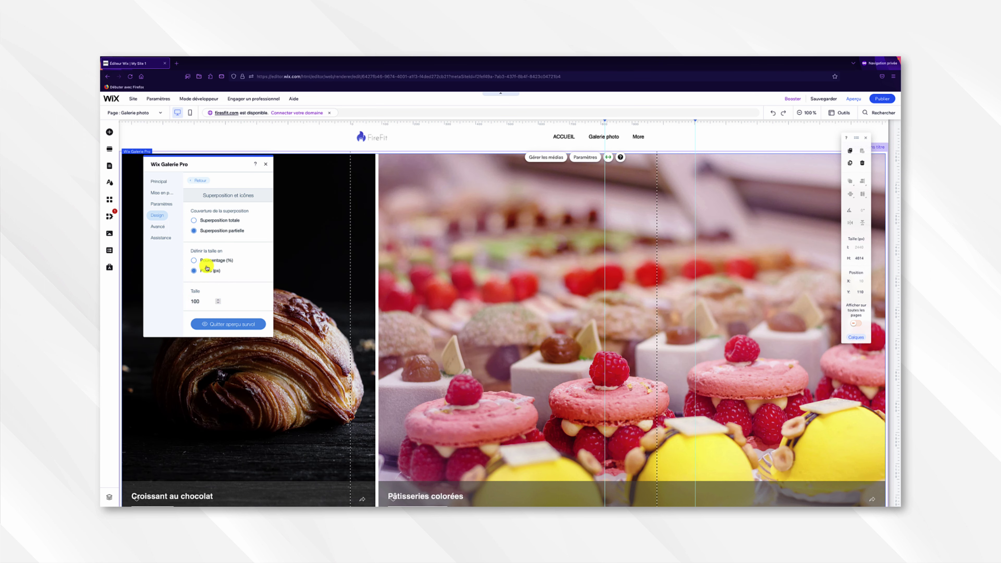
left_click(197, 181)
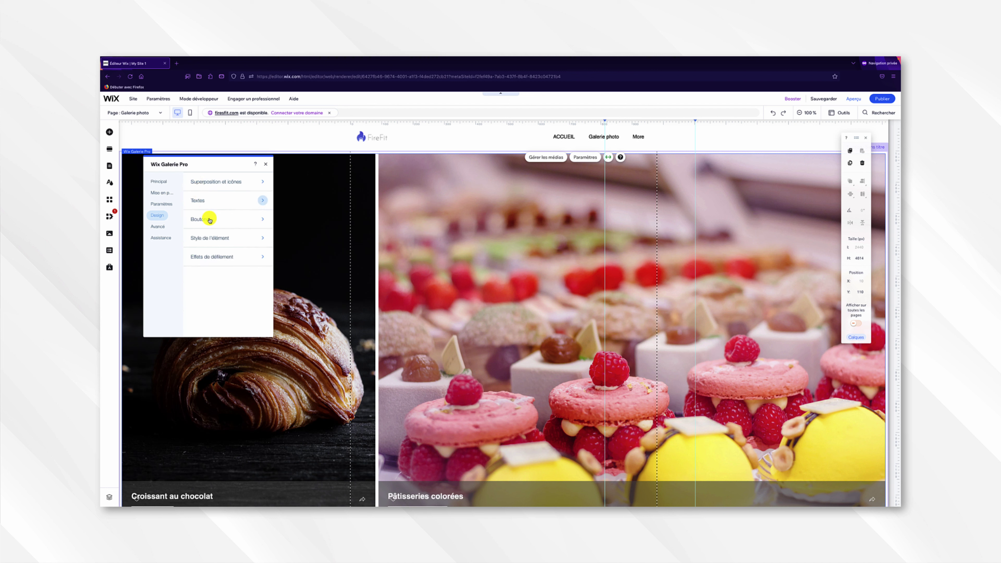
Display only the title on gallery items, with the Disparition hover behaviour and centred horizontal text alignment.
left_click(209, 200)
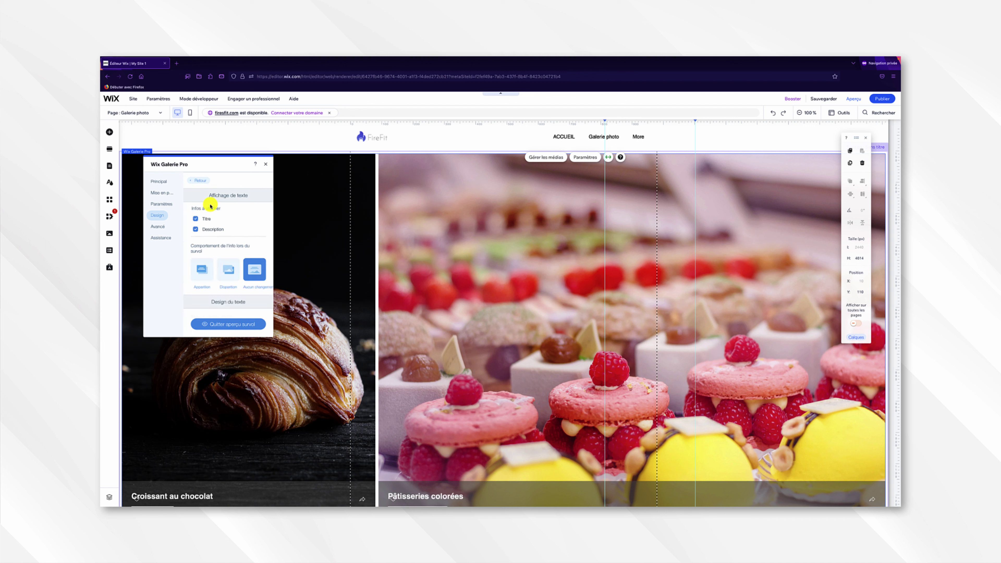
left_click(209, 231)
left_click(227, 271)
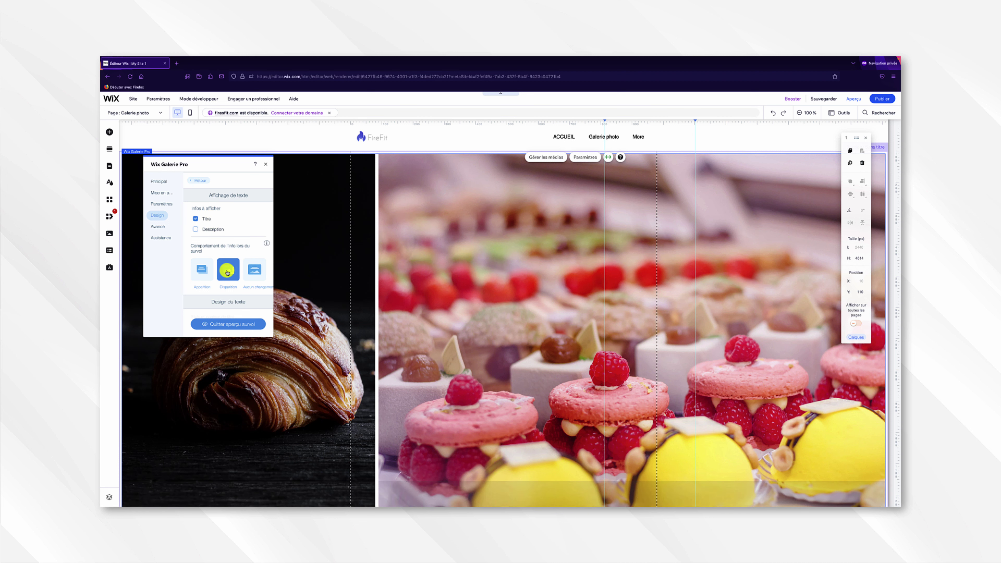
scroll(232, 268, "down", 1)
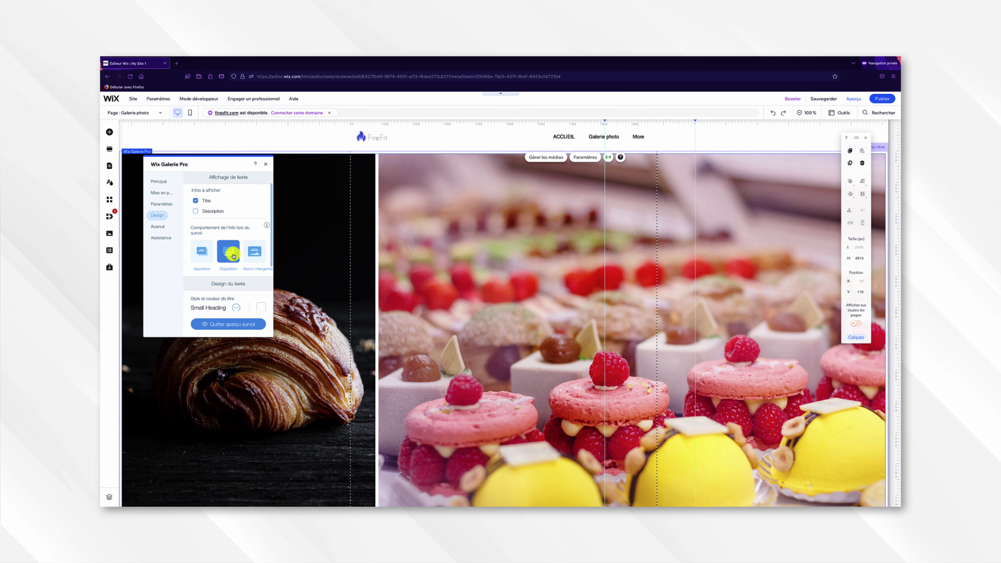
scroll(233, 259, "down", 3)
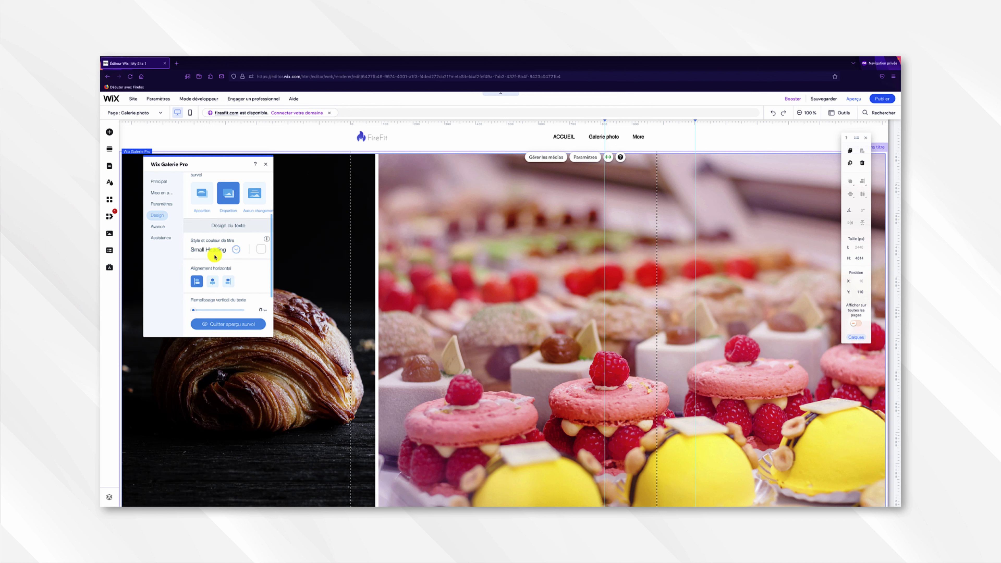
left_click(214, 280)
scroll(257, 263, "down", 4)
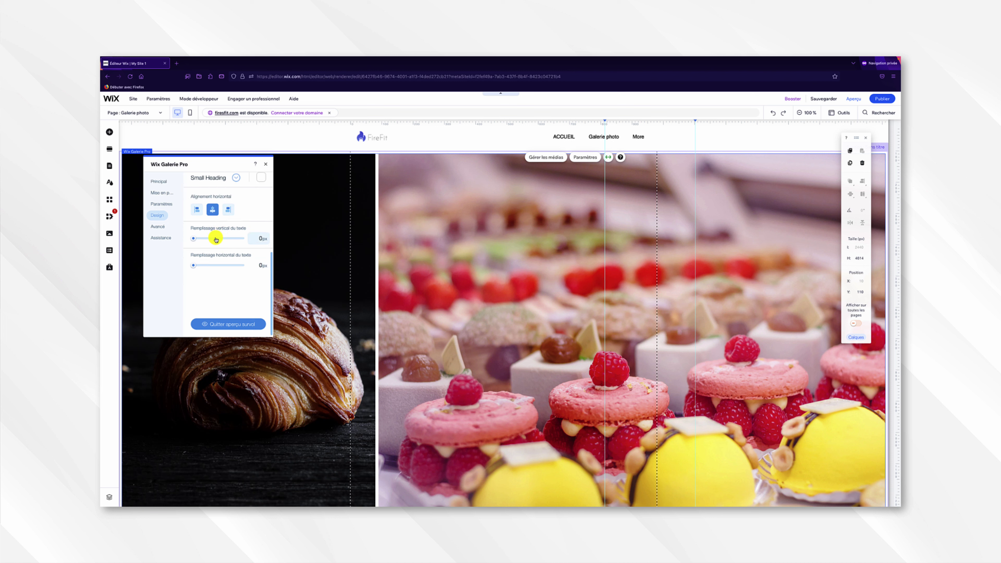
Set the gallery's image quality to 90 and enable Netteté de l'image in the advanced settings.
left_click(158, 228)
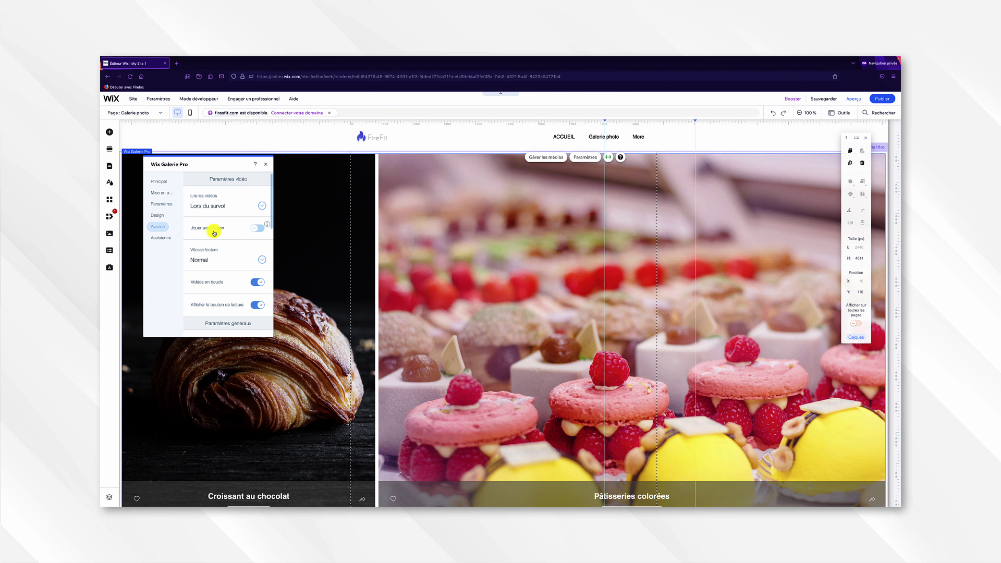
scroll(214, 232, "down", 5)
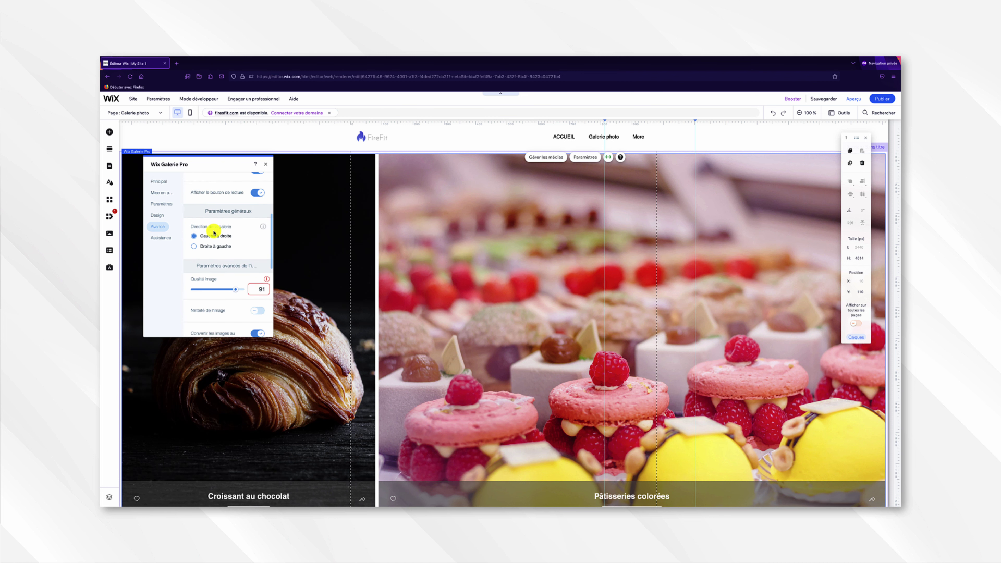
scroll(214, 233, "down", 3)
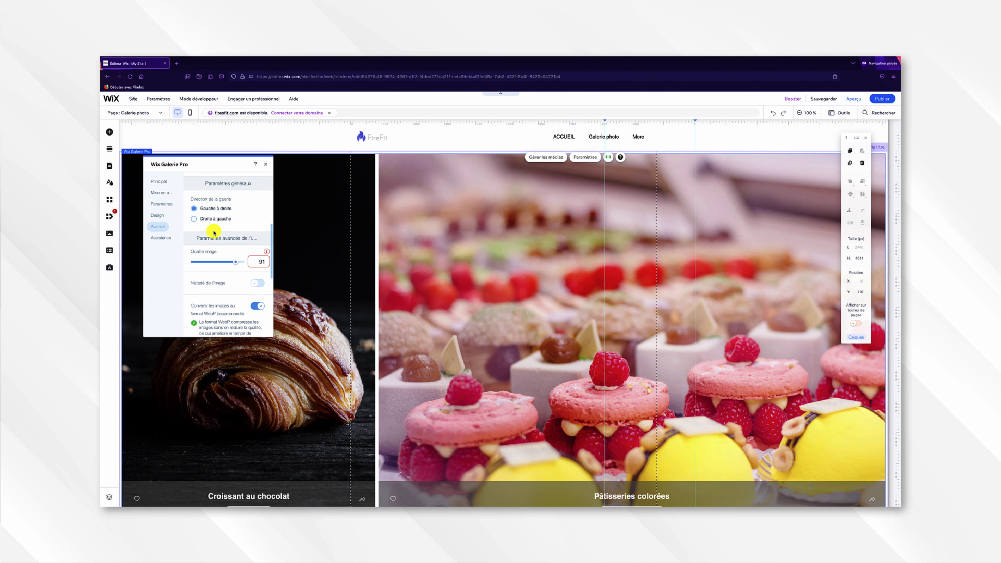
double_click(260, 243)
left_click(262, 241)
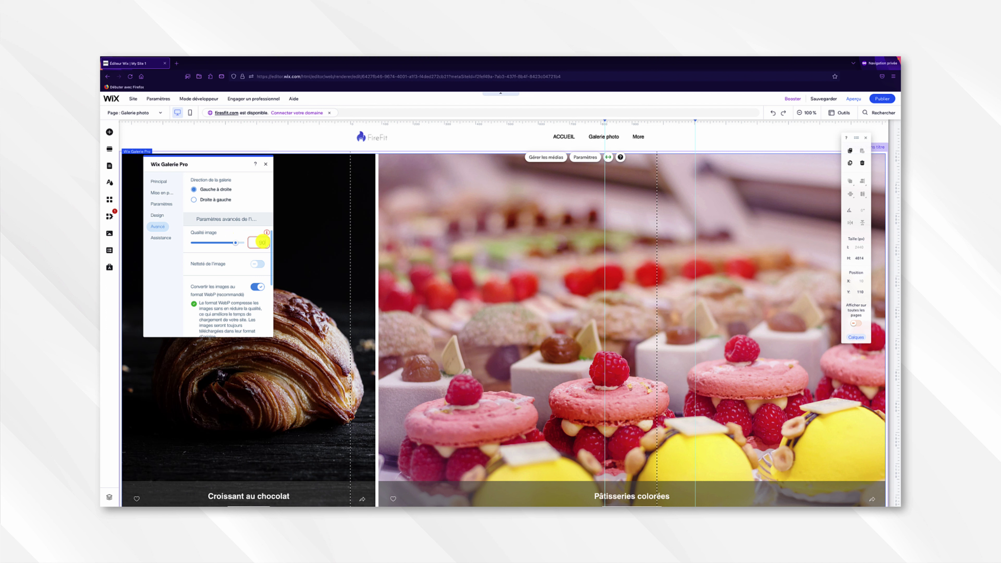
key("Return")
left_click(255, 265)
Set the image sharpening Quantité to 20%, review the remaining advanced options, and close the gallery settings.
scroll(227, 259, "down", 2)
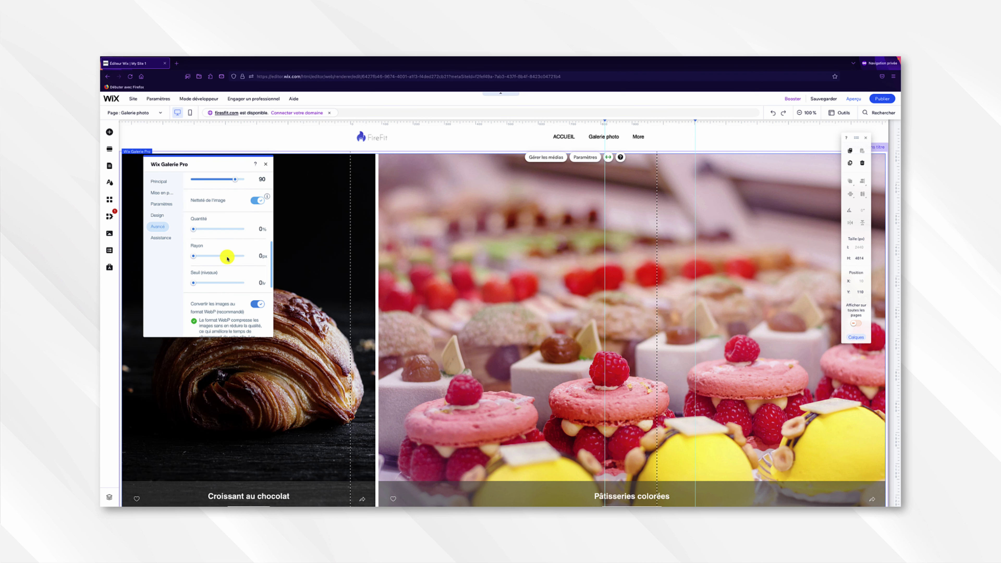
left_click(195, 224)
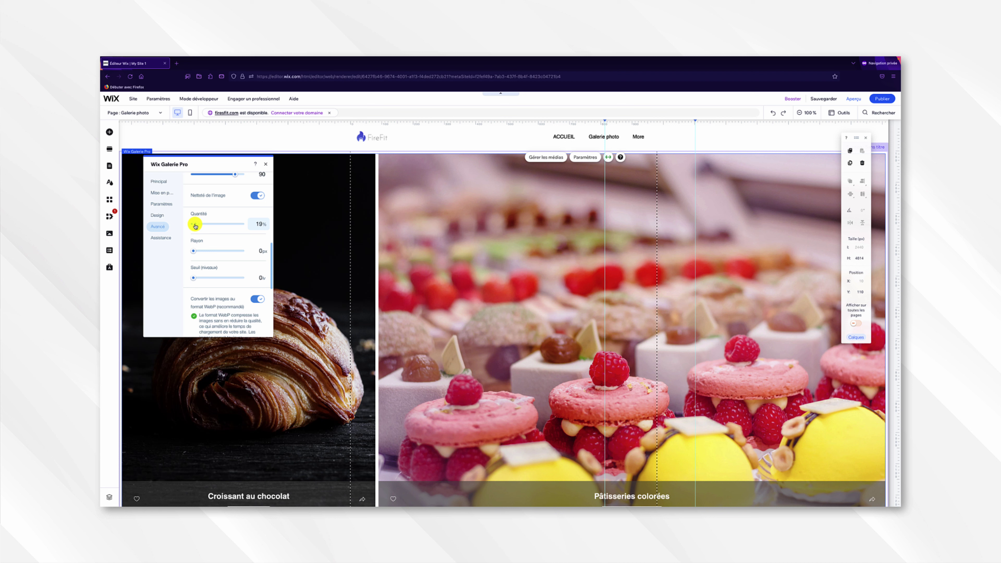
left_click(261, 225)
type("20")
scroll(241, 232, "down", 3)
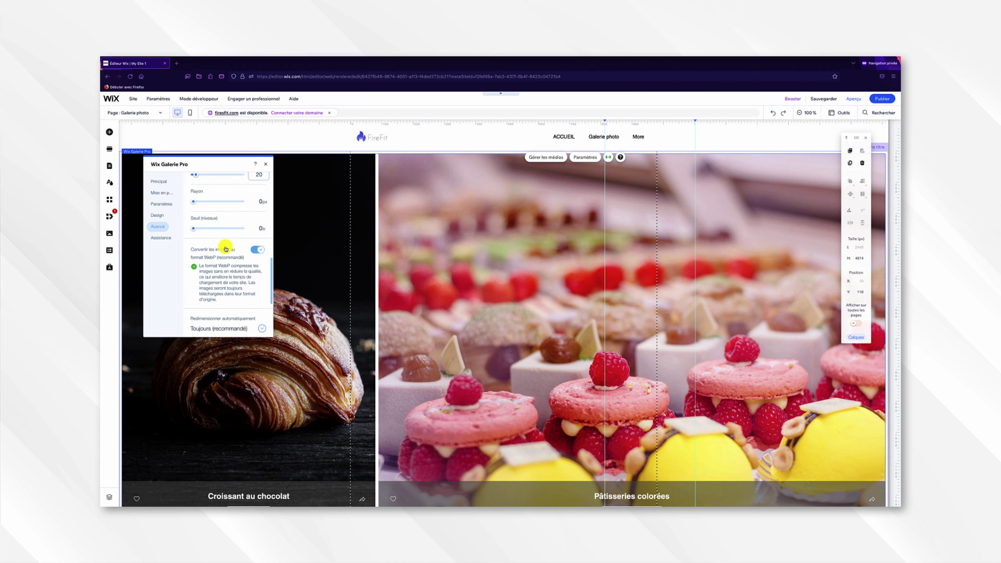
scroll(226, 249, "down", 3)
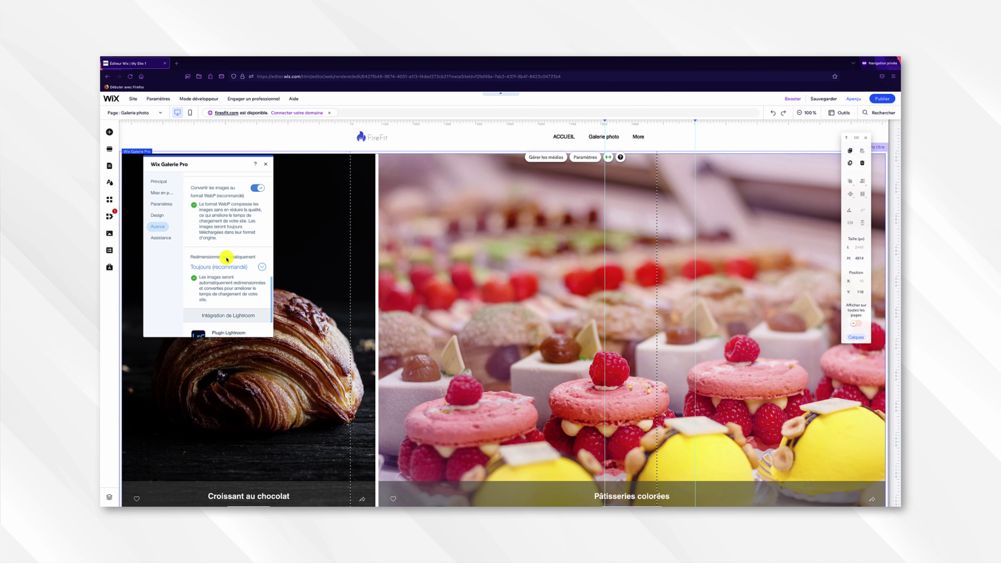
scroll(227, 259, "down", 2)
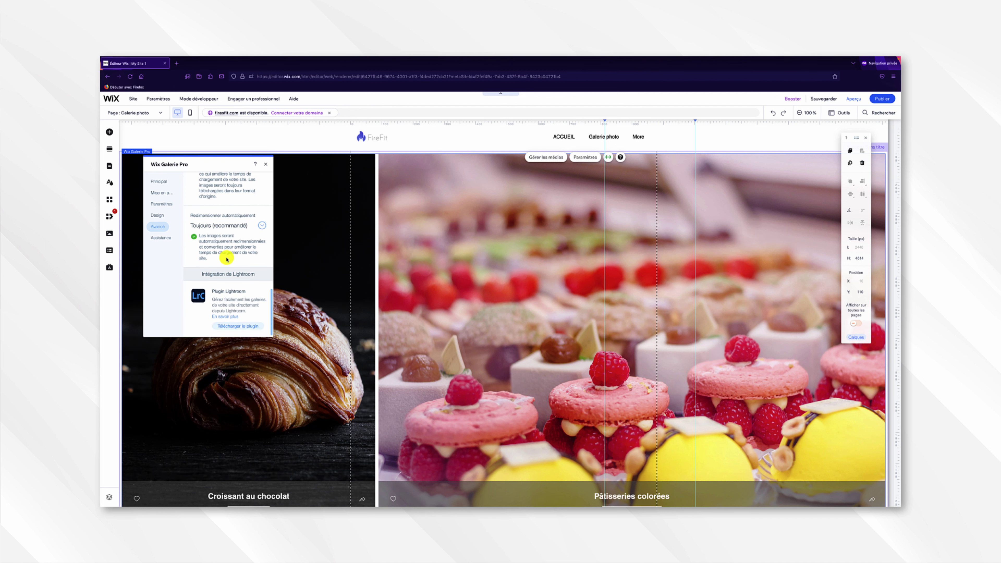
left_click(265, 166)
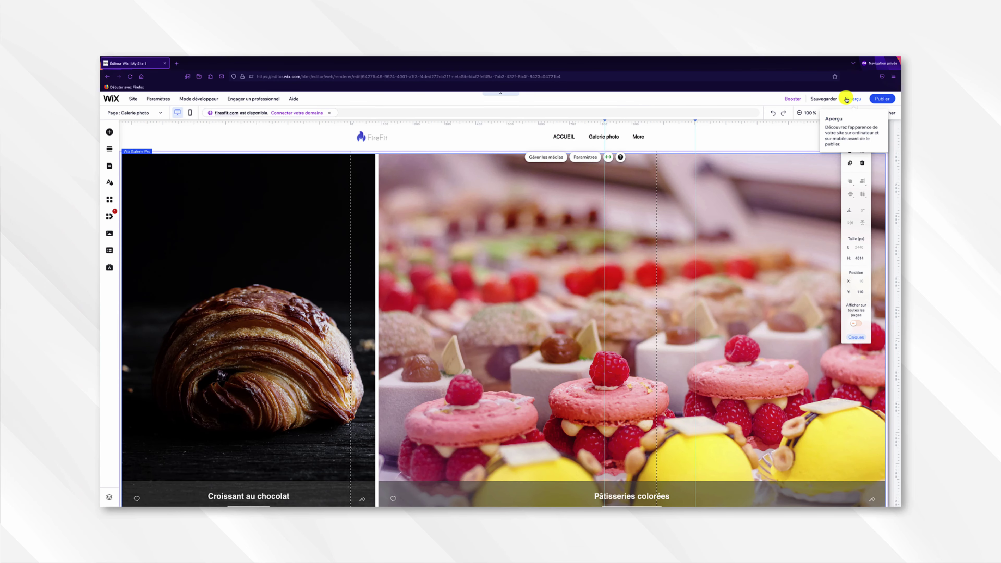
Preview the Galerie photo page and look through the gallery's images.
left_click(847, 100)
scroll(558, 156, "down", 2)
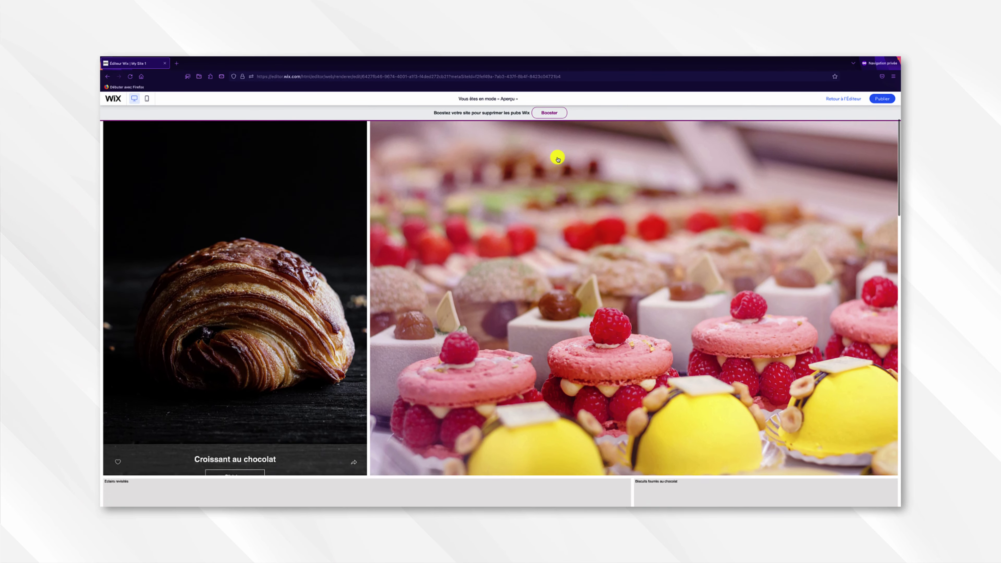
scroll(558, 159, "down", 6)
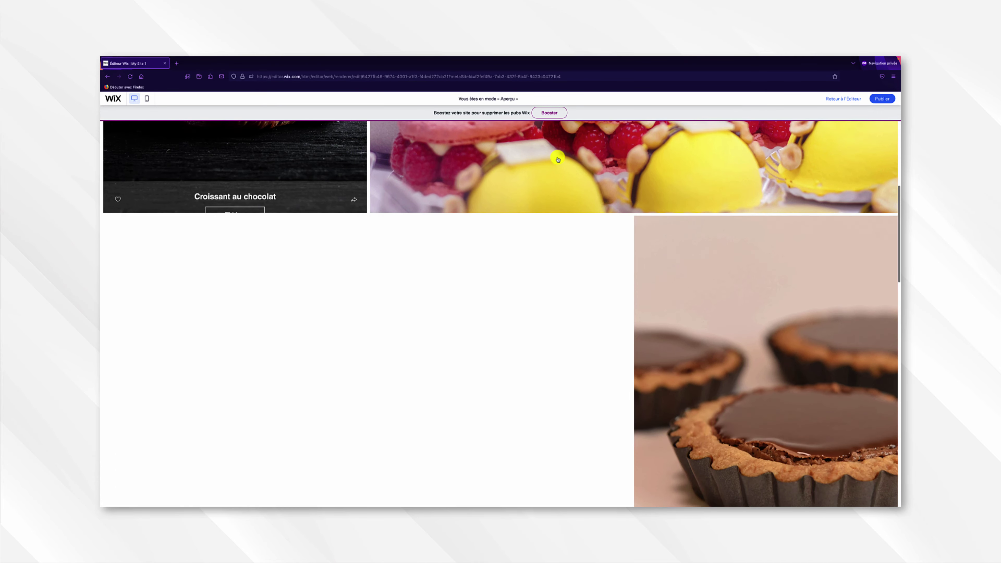